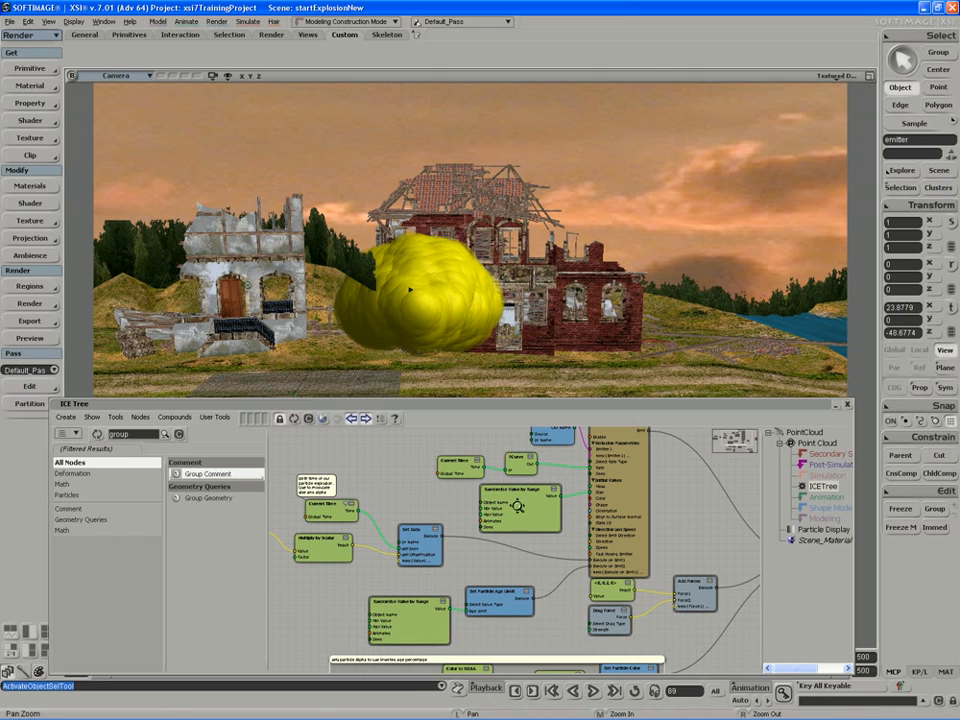
Play the explosion simulation from the start to preview the particles, and stop playback
click(595, 692)
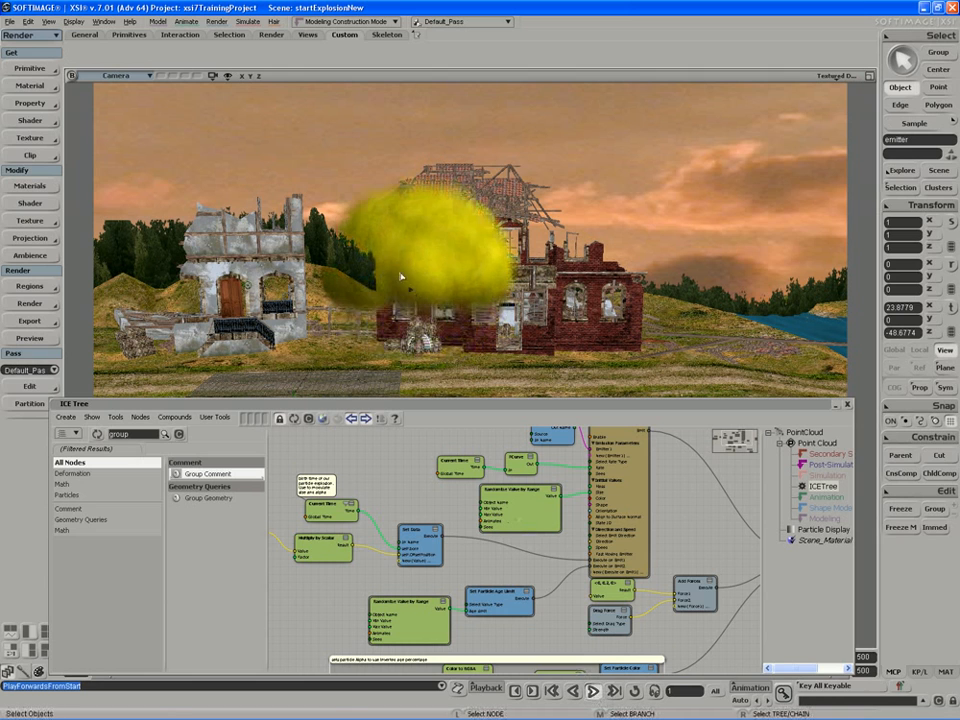
click(593, 693)
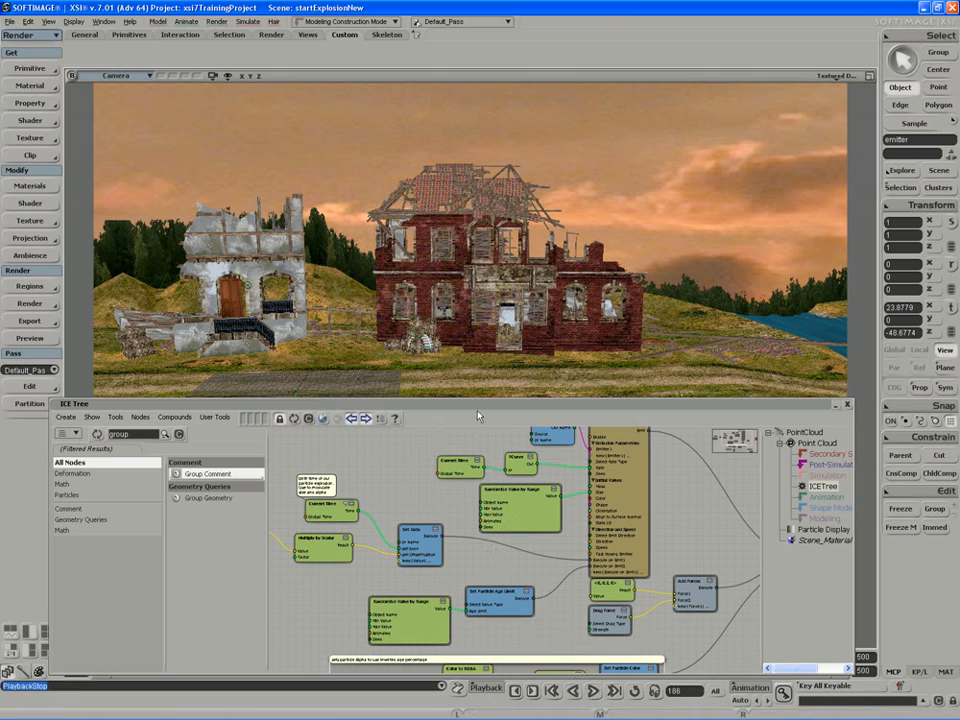
Clear the node filter and add a Spin Particle node from the Particles task's Orientation category to the ICE Tree
drag(487, 405, 482, 294)
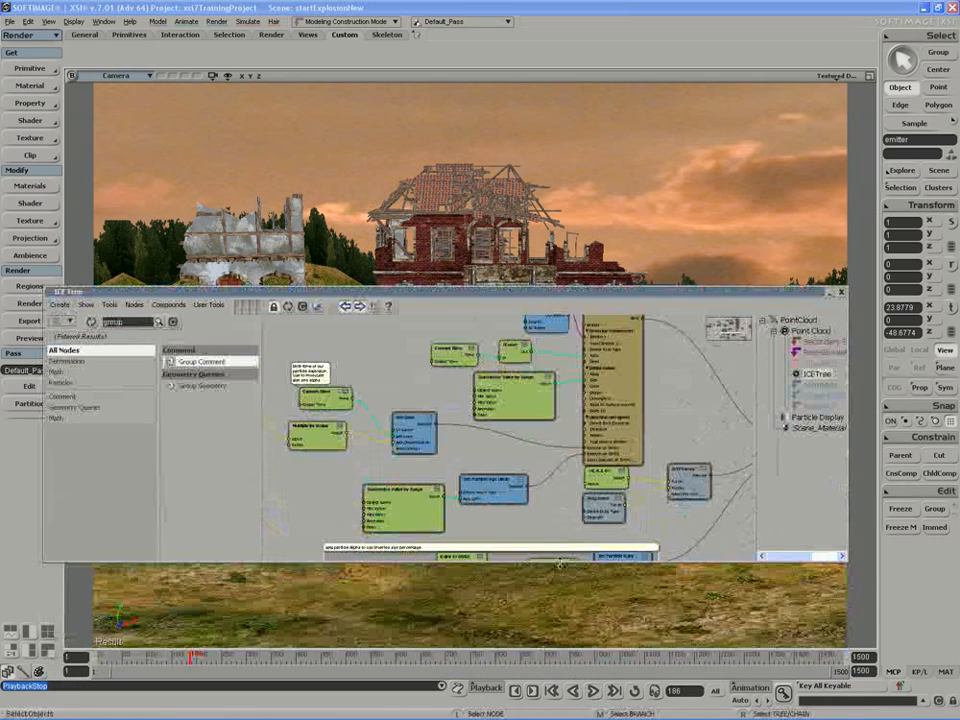
drag(561, 562, 359, 503)
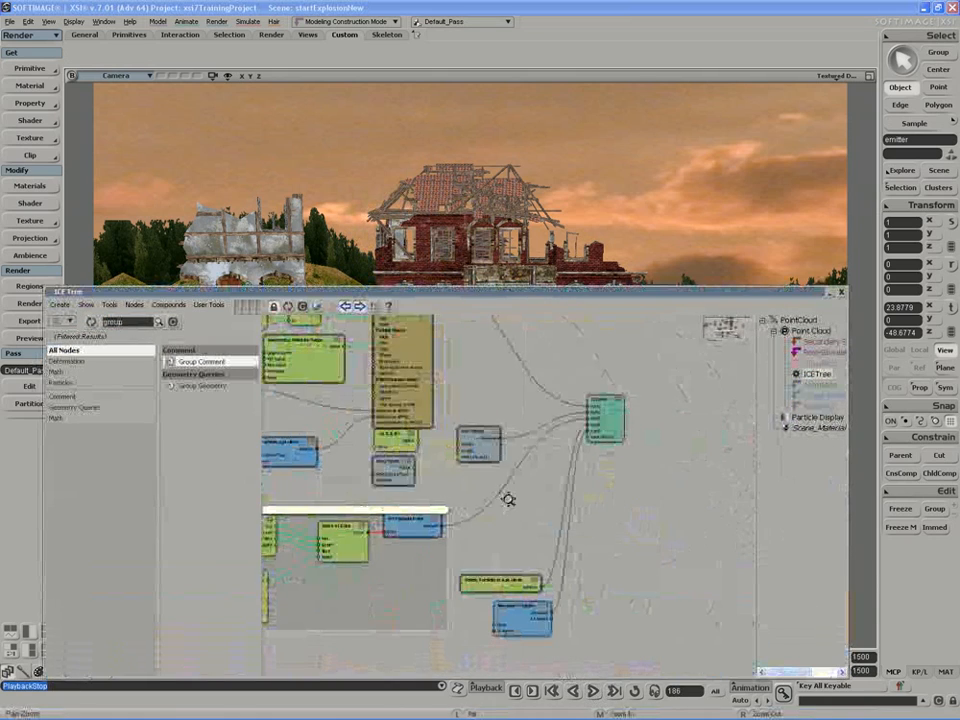
middle_drag(508, 499, 482, 506)
drag(463, 524, 418, 531)
middle_click(430, 438)
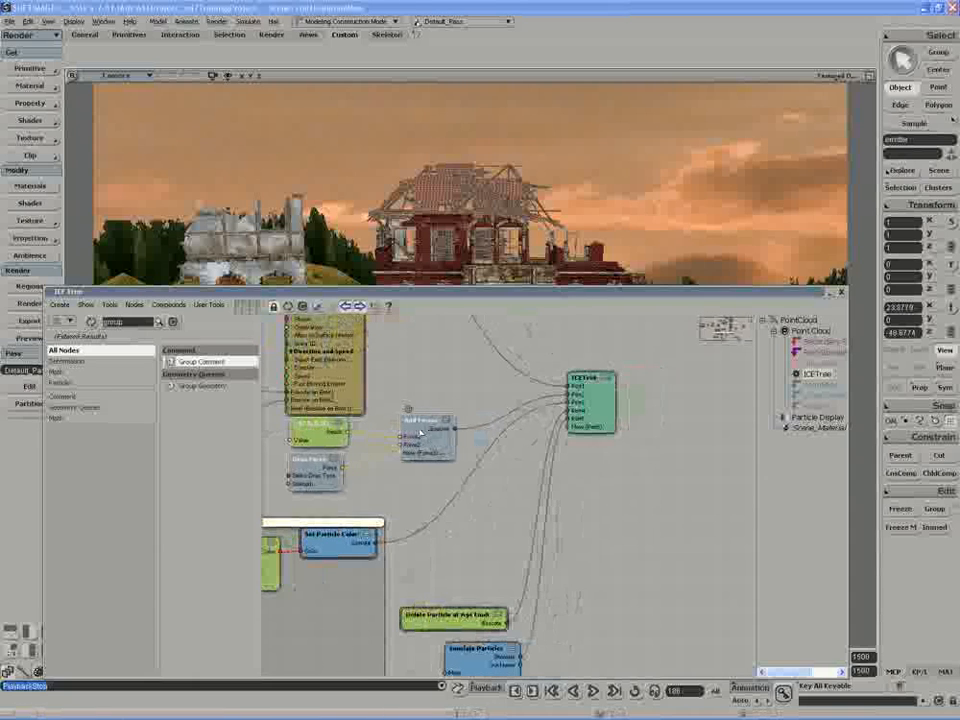
drag(141, 293, 188, 291)
click(220, 322)
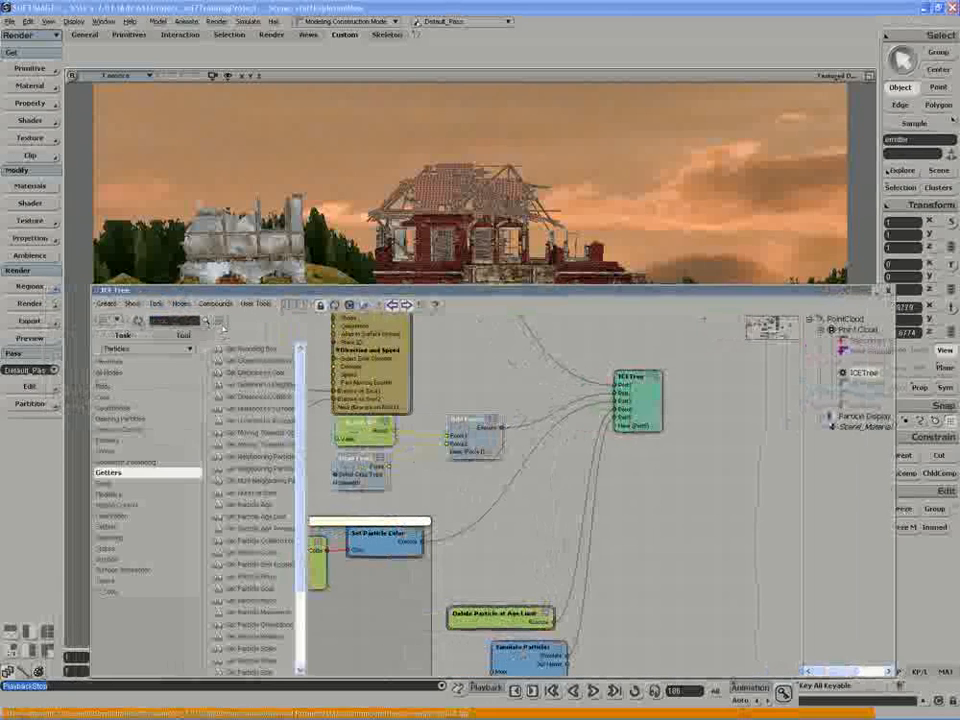
click(116, 527)
click(117, 516)
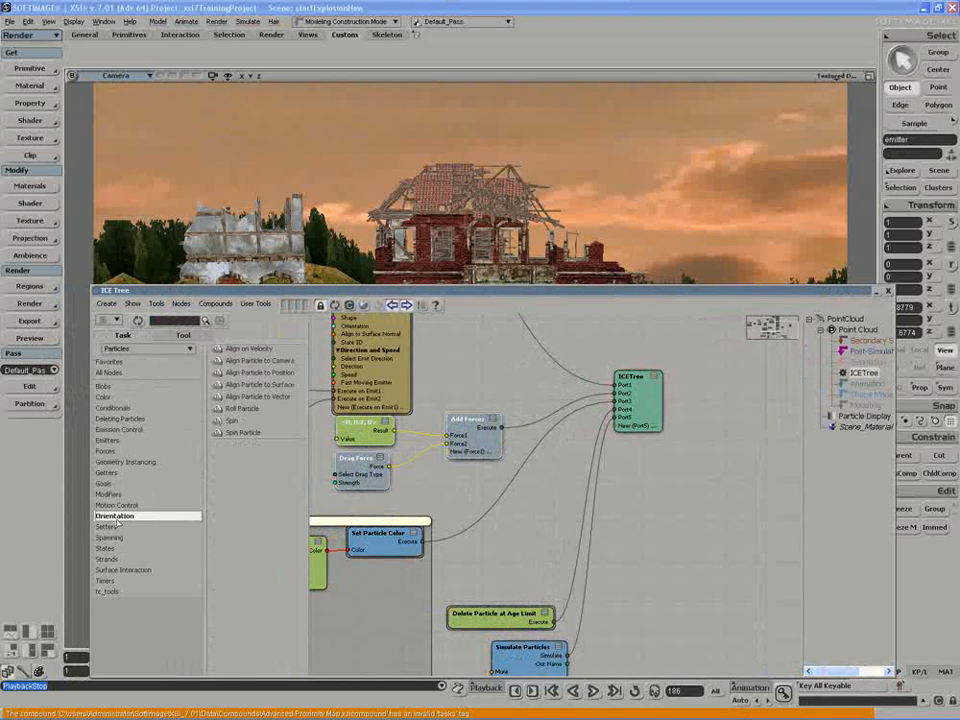
click(239, 437)
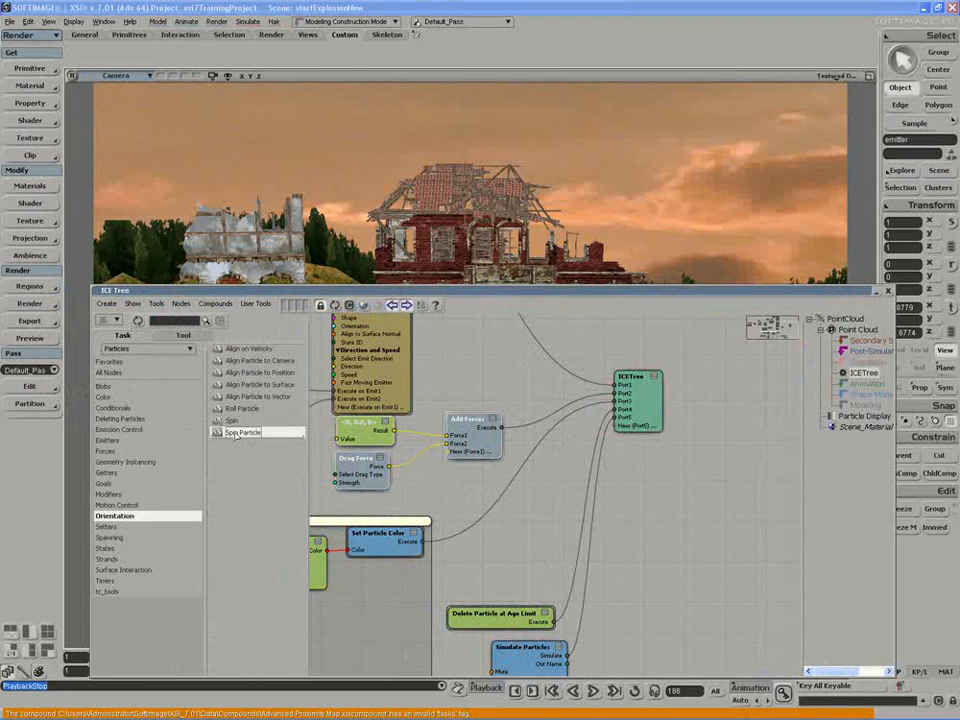
drag(237, 436, 552, 558)
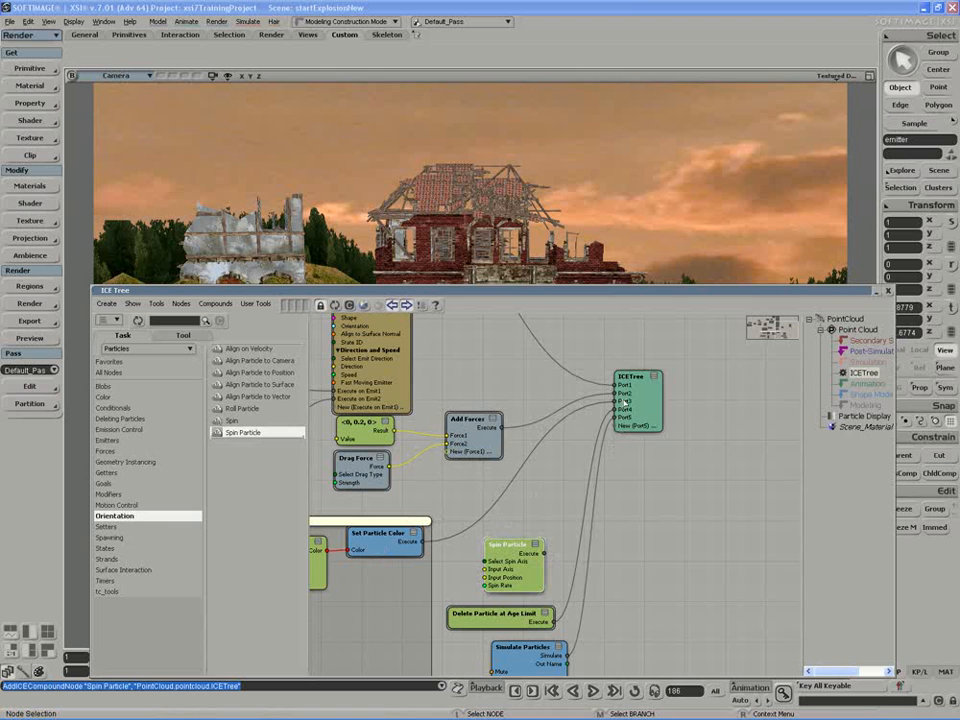
Insert an extra port beside Port3 on the ICETree node and connect Spin Particle's Execute output to Port4
right_click(621, 401)
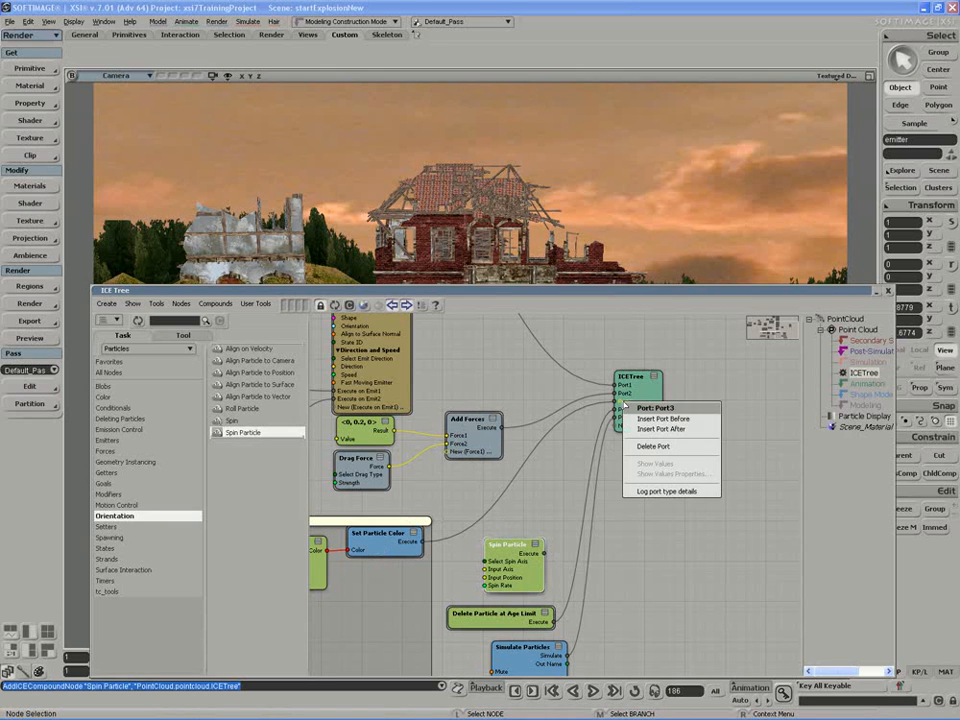
click(664, 420)
drag(555, 544, 615, 409)
Rearrange the Simulate Particles, Delete Particle at Age Limit and Spin Particle nodes lower in the graph with clear spacing
middle_drag(594, 532, 636, 448)
click(573, 596)
drag(573, 596, 588, 656)
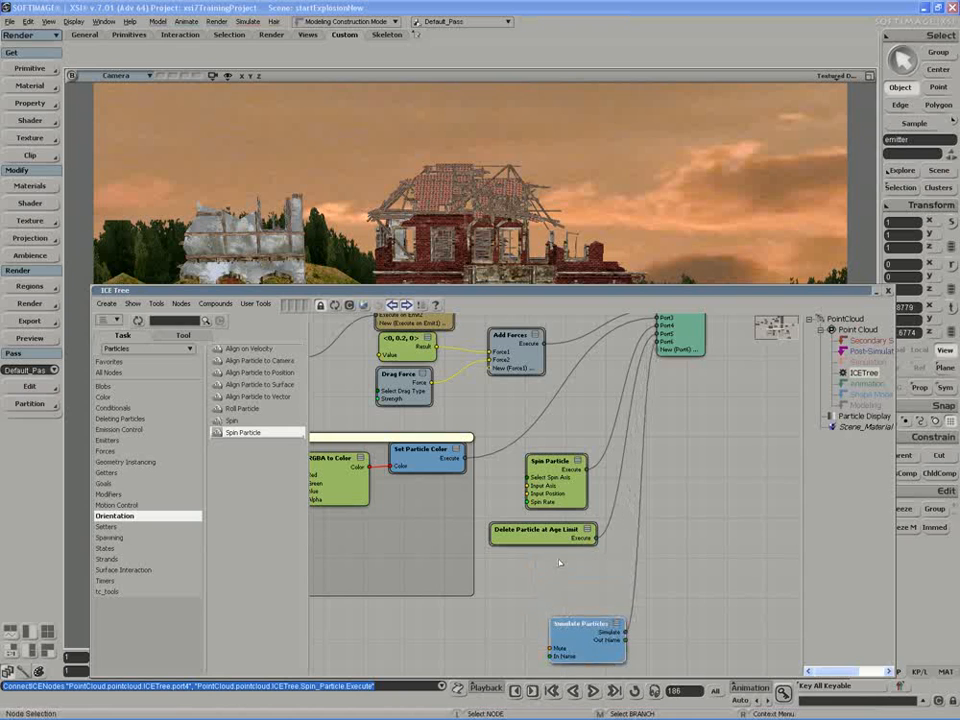
drag(500, 527, 512, 587)
drag(559, 491, 565, 553)
Open the Spin Particle properties, roll up the ICE Tree window and play the simulation from the start to check the particle spin
double_click(563, 552)
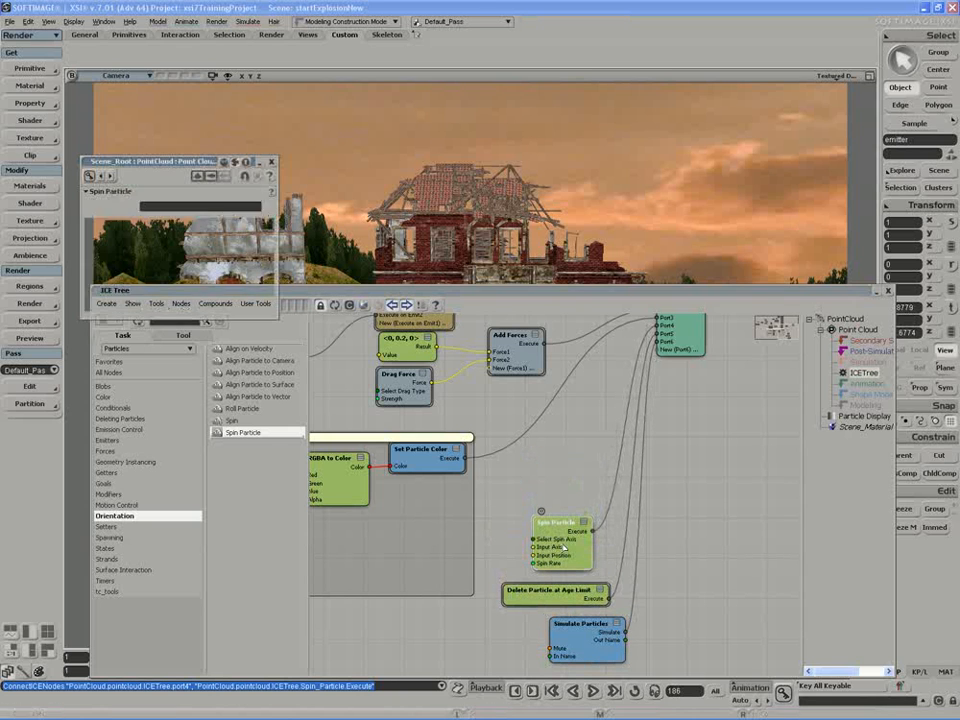
double_click(417, 292)
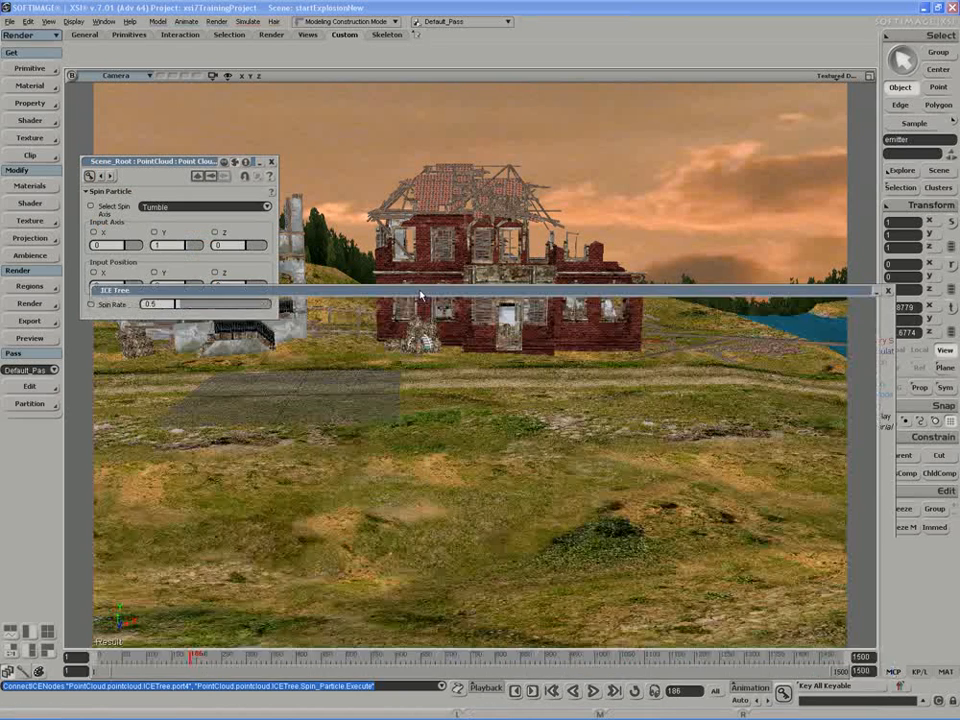
middle_click(593, 692)
key(s)
drag(400, 473, 418, 493)
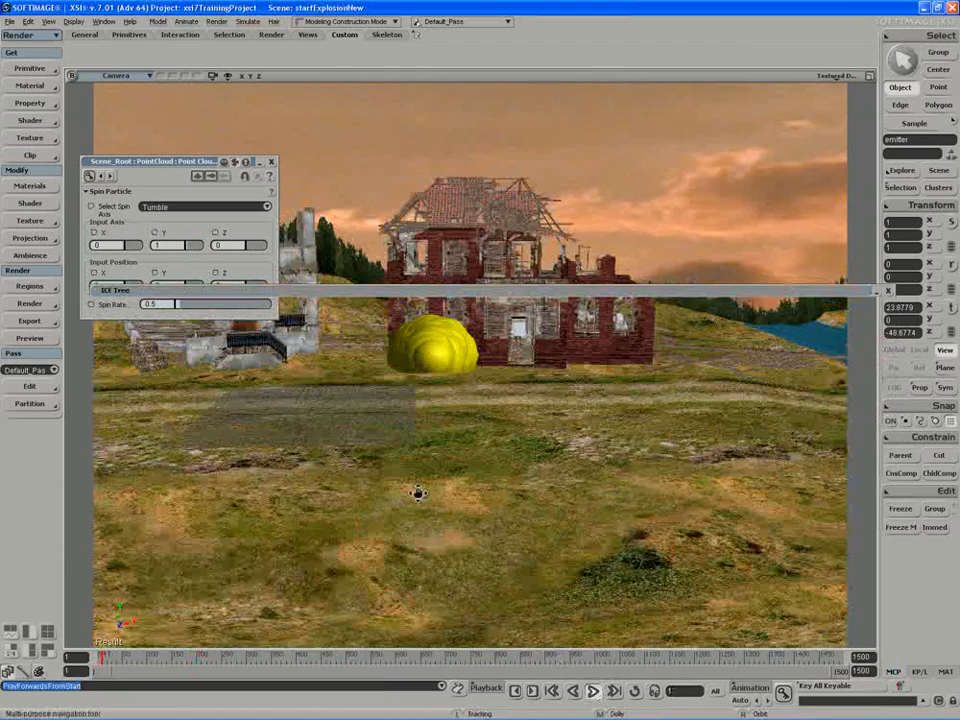
middle_drag(418, 493, 375, 533)
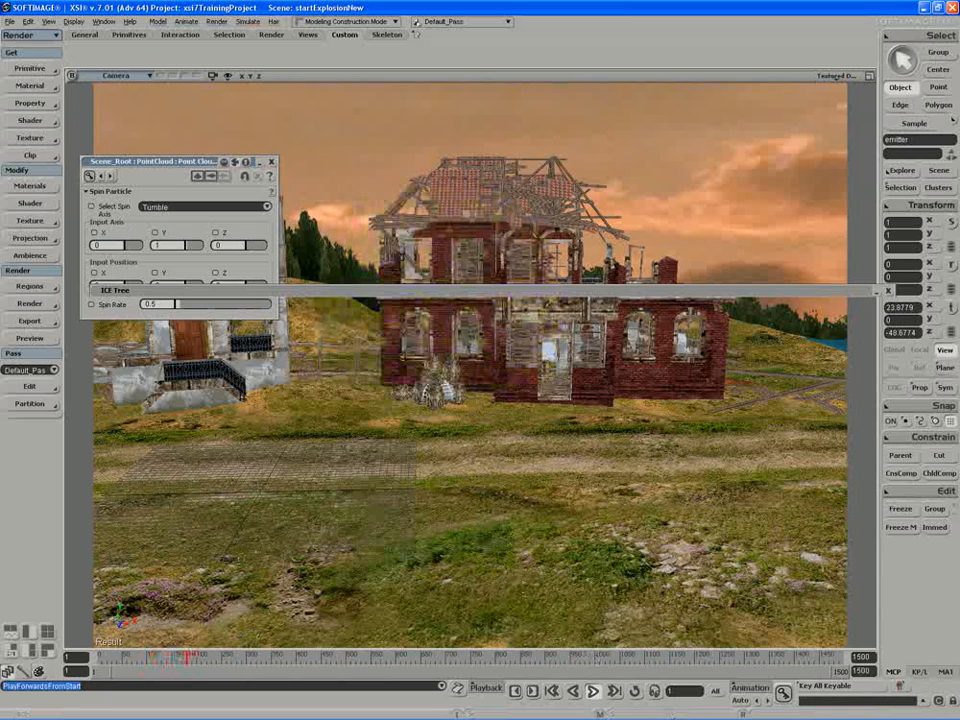
click(596, 692)
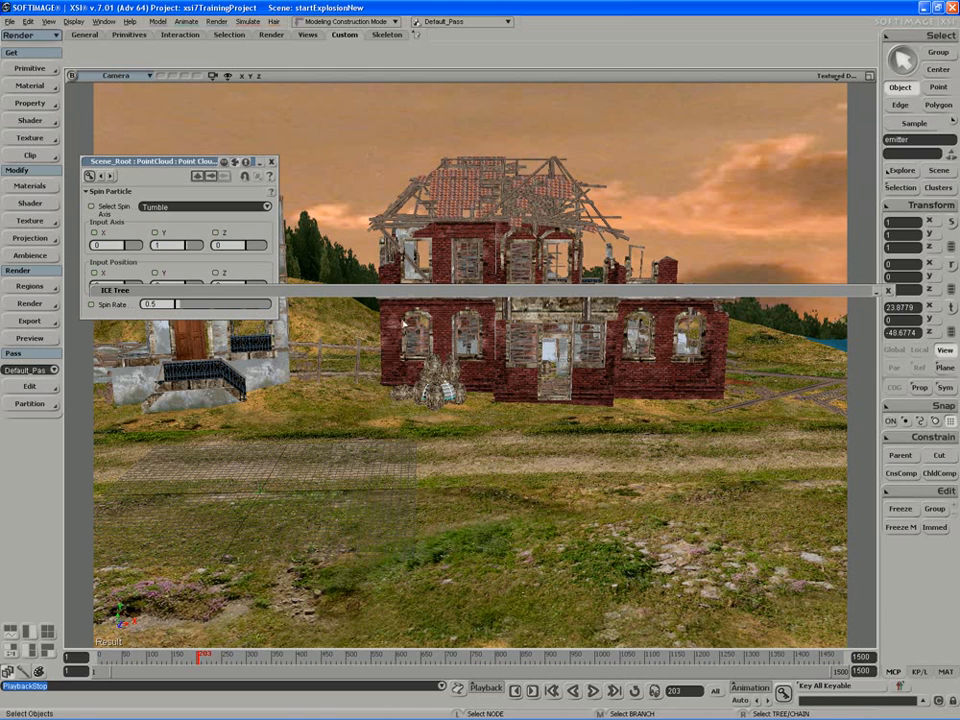
Examine the nodes feeding Set Data's self.OffsetPosition: Get Point Position, Get emitter.kine.global.pos, Subtract and Multiply by Scalar
drag(401, 295, 392, 188)
double_click(446, 188)
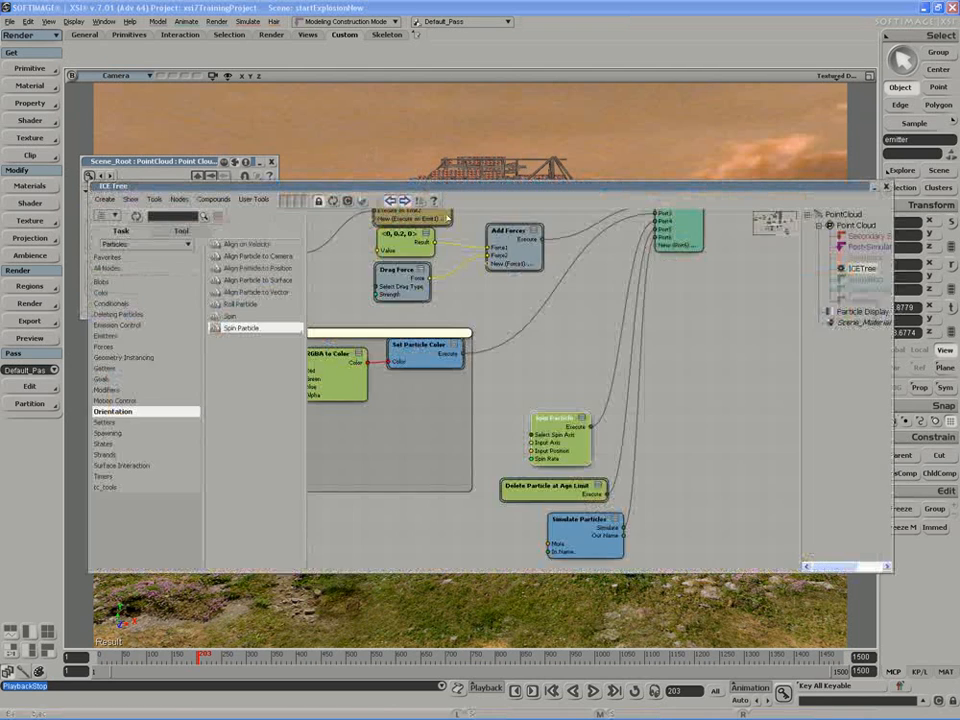
drag(441, 220, 600, 459)
scroll(540, 448, up, 1)
drag(540, 448, 666, 399)
mouse_move(595, 405)
mouse_down()
mouse_move(626, 396)
mouse_move(765, 441)
mouse_up()
mouse_move(490, 450)
mouse_down()
mouse_move(640, 458)
mouse_move(484, 452)
mouse_up()
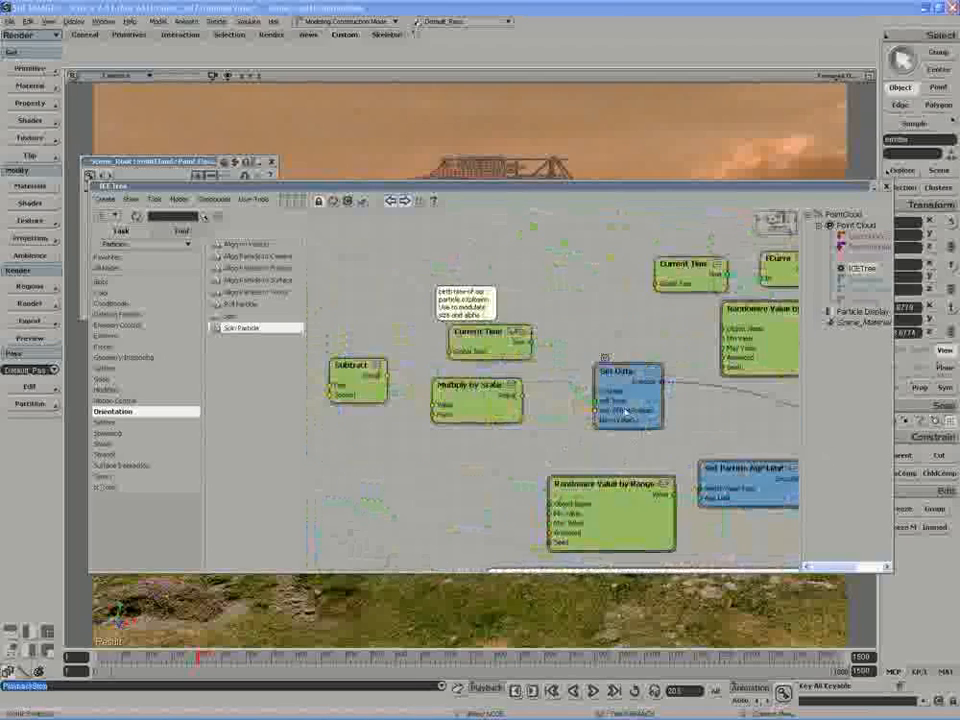
drag(567, 425, 754, 431)
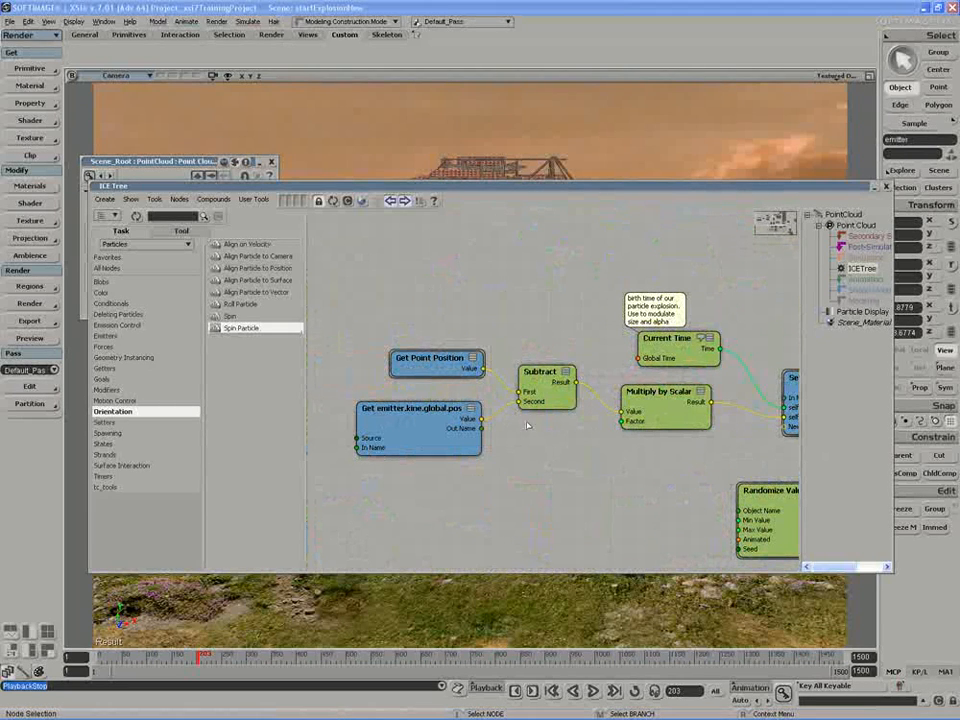
drag(572, 446, 531, 424)
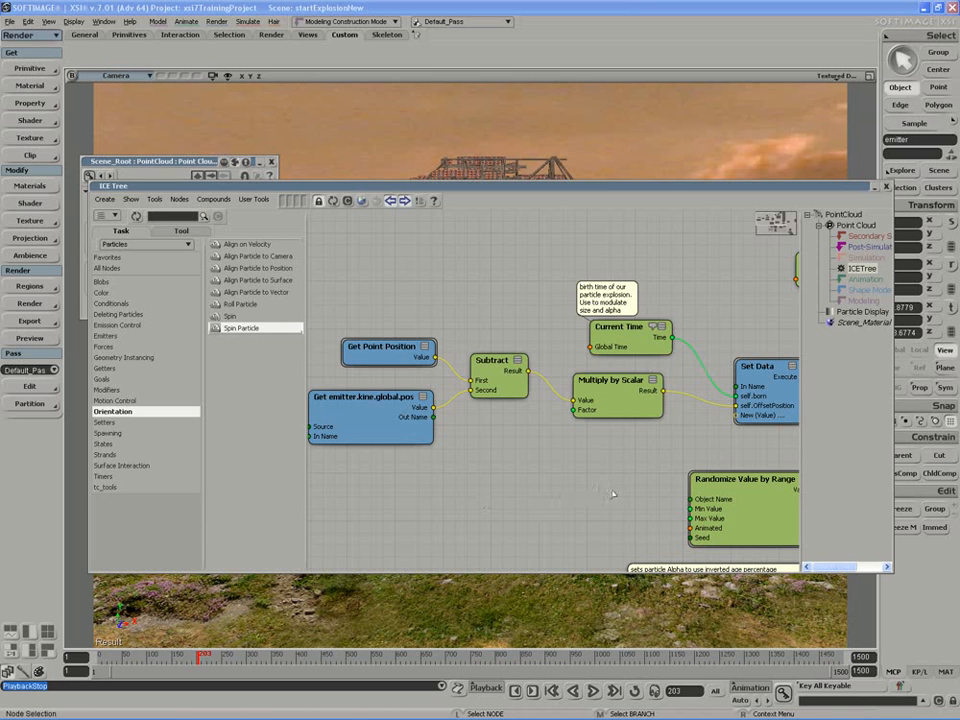
Set the Spin Particle node's spin axis to Relative to Input Position
key(s)
mouse_move(638, 505)
mouse_down()
mouse_move(397, 453)
mouse_move(471, 459)
mouse_up()
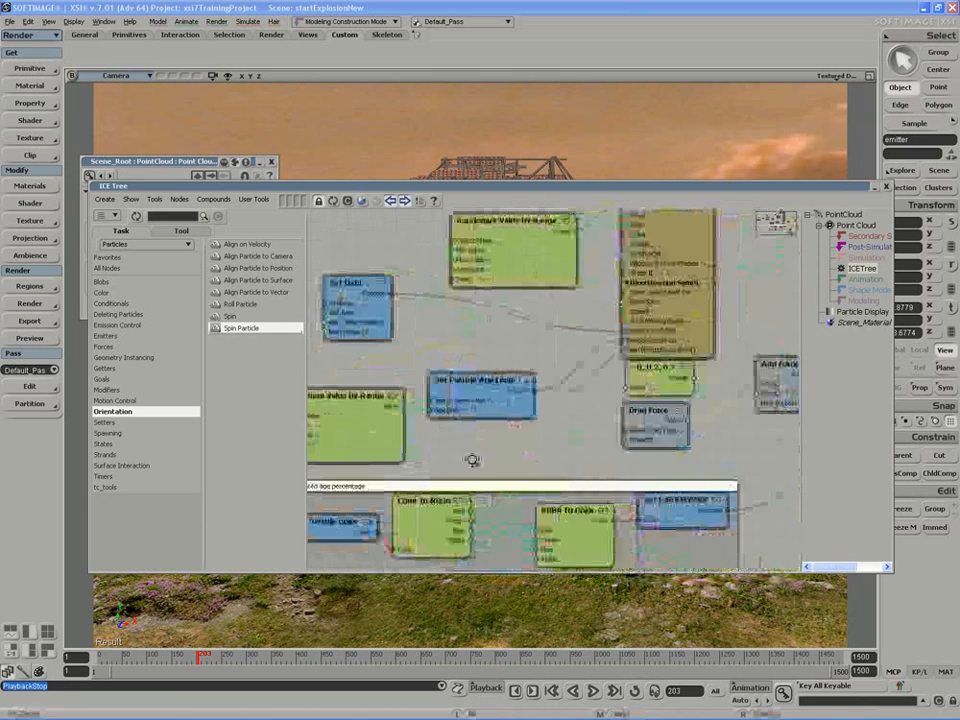
drag(600, 545, 486, 291)
mouse_move(540, 431)
mouse_down()
mouse_move(470, 436)
mouse_move(447, 515)
mouse_up()
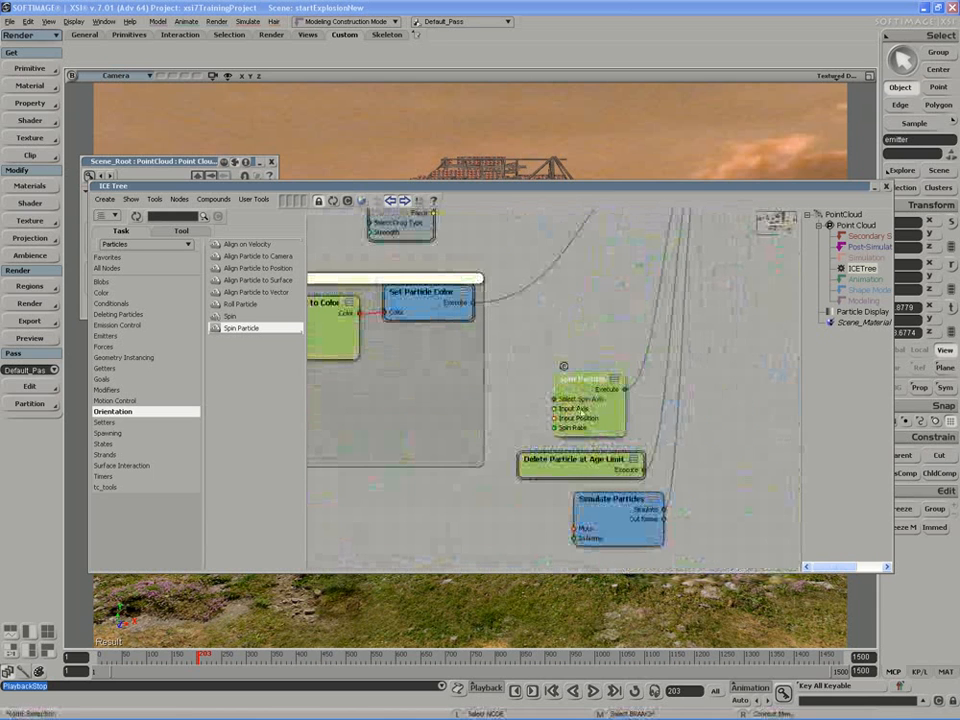
double_click(573, 379)
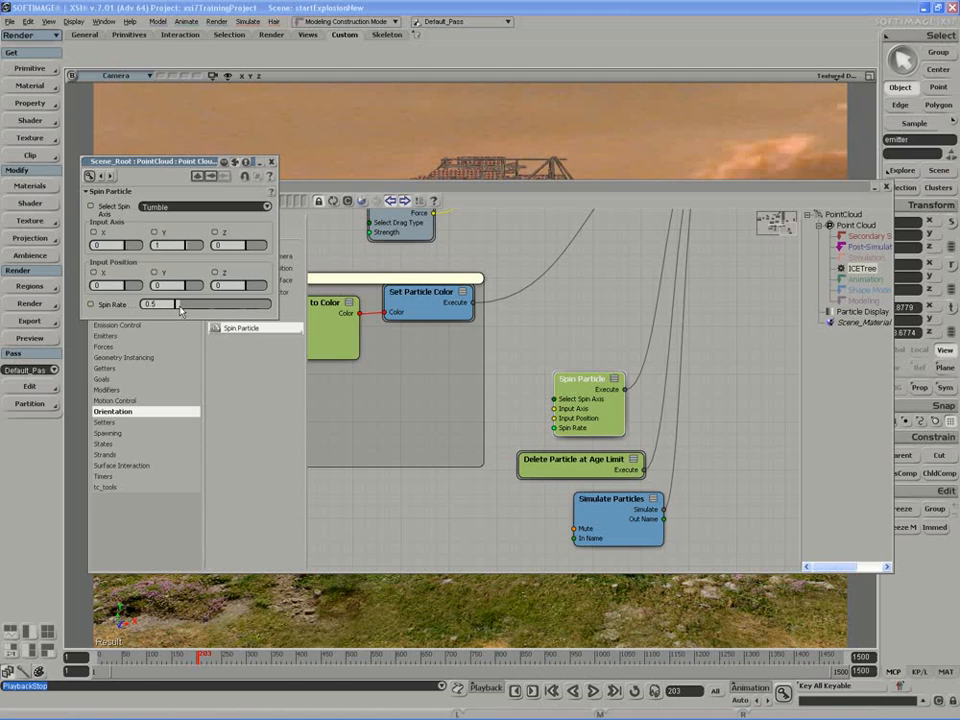
click(155, 206)
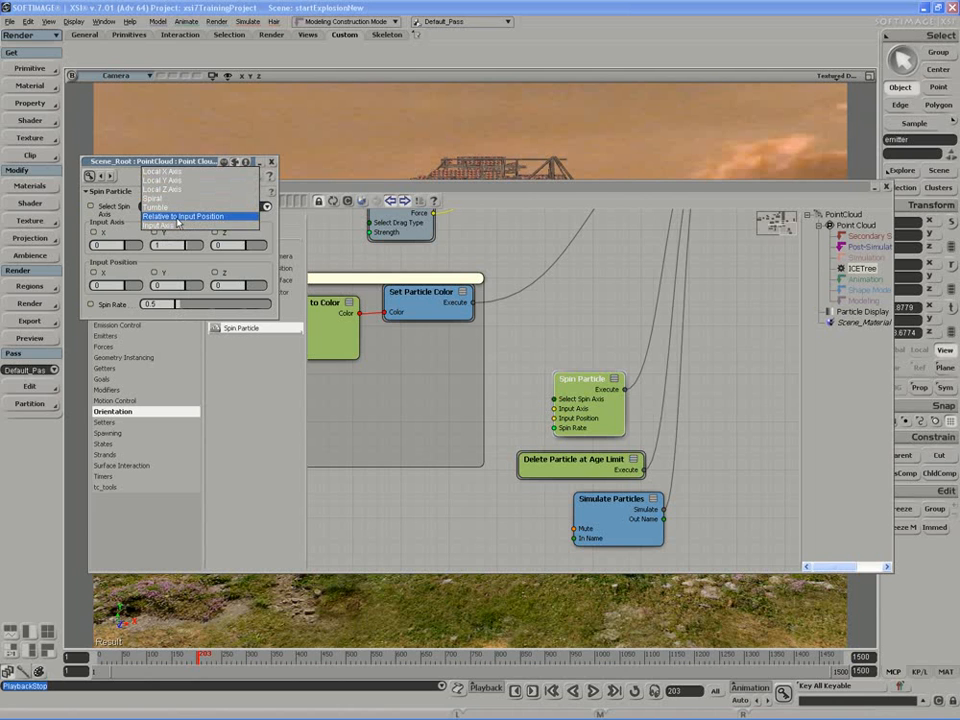
click(177, 218)
Move the Spin Particle node into the empty area below the particle color group, leaving room for input nodes
drag(535, 459, 638, 427)
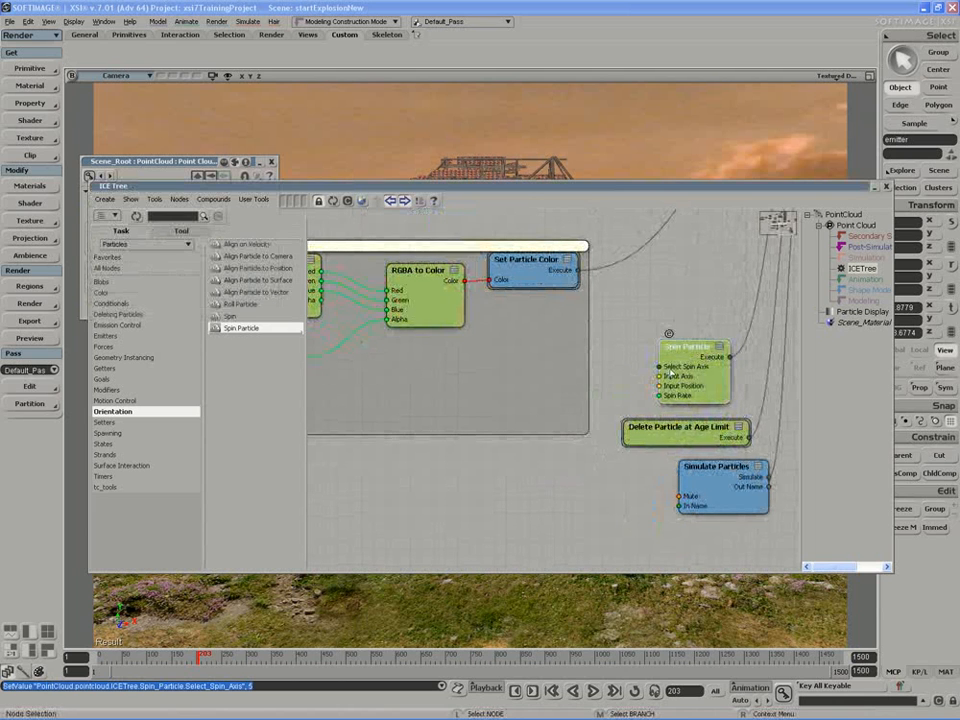
drag(678, 371, 553, 458)
scroll(488, 507, down, 5)
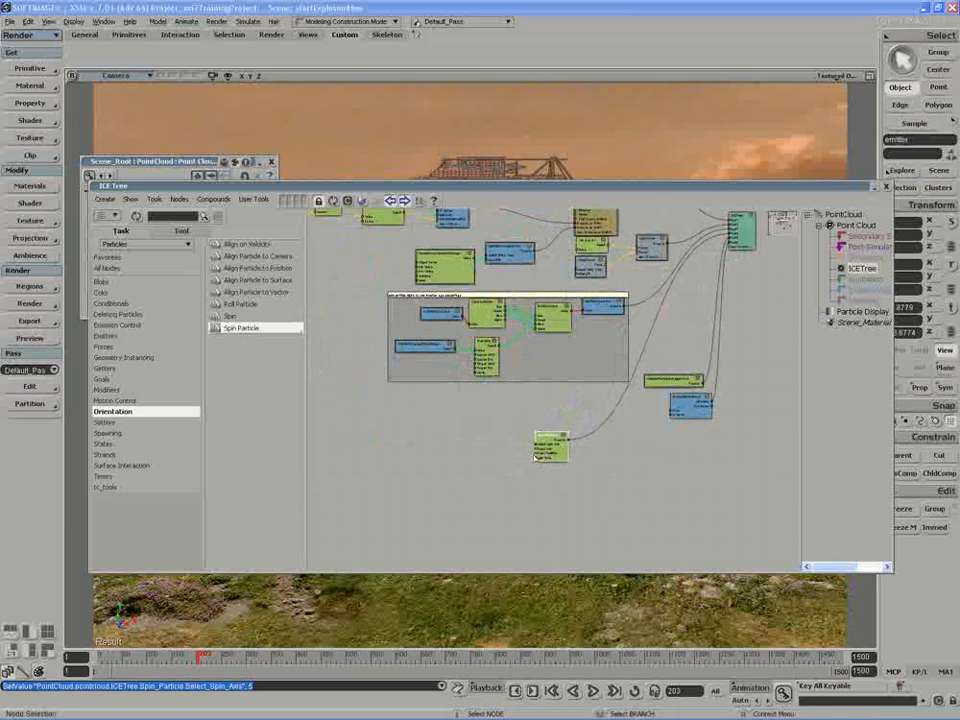
scroll(482, 487, up, 3)
drag(482, 487, 518, 444)
scroll(506, 471, up, 2)
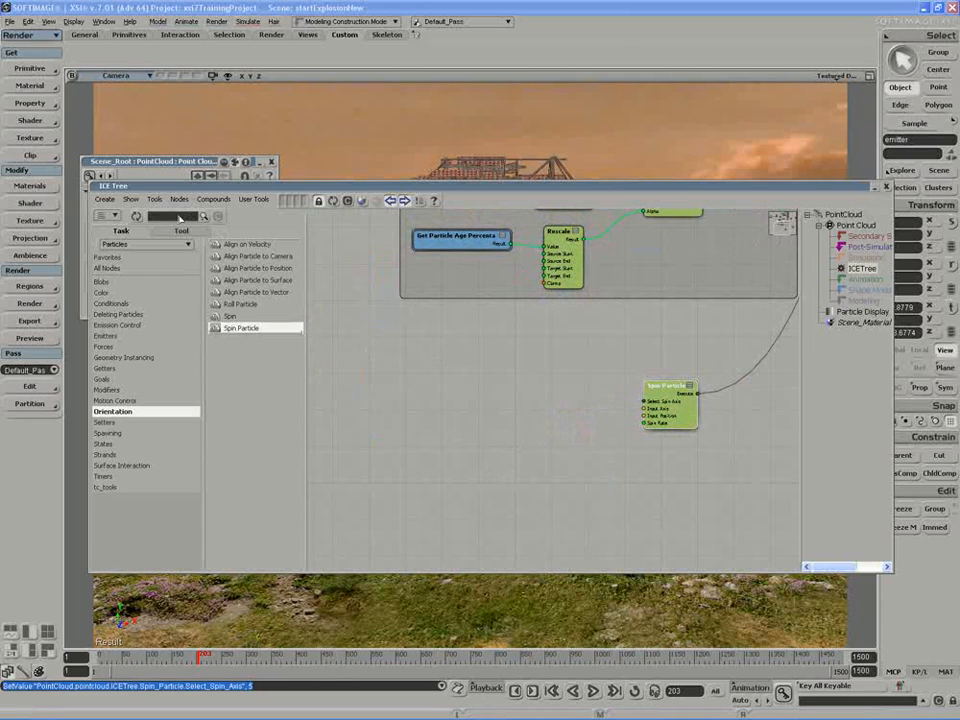
Filter the nodes by "get" and add a GetDataNode that reads PointCloud.PointPosition
text(get)
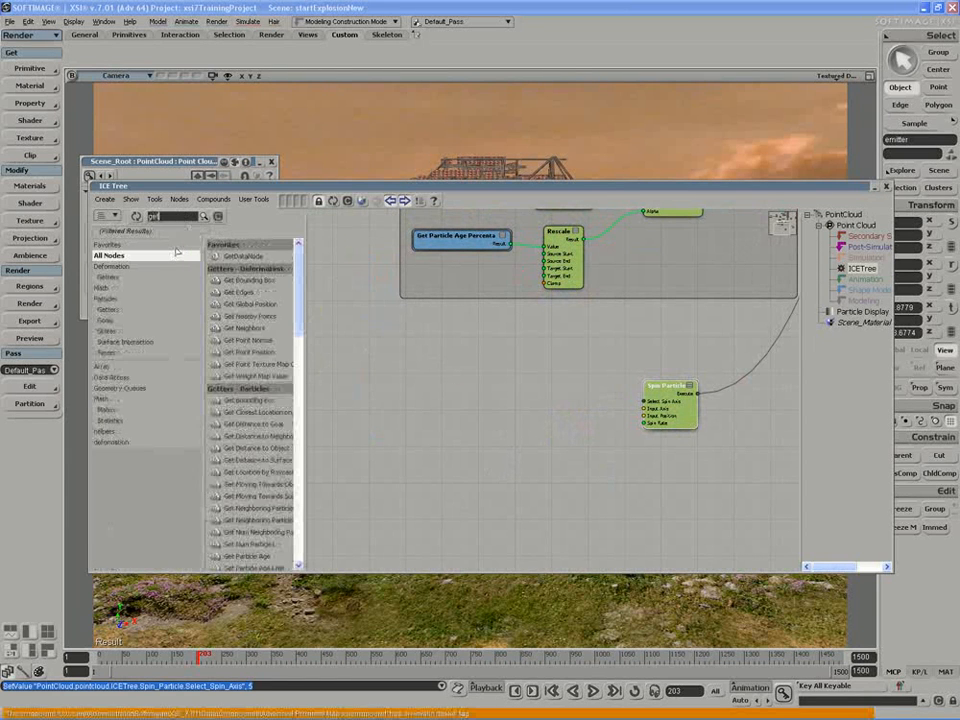
drag(243, 256, 475, 392)
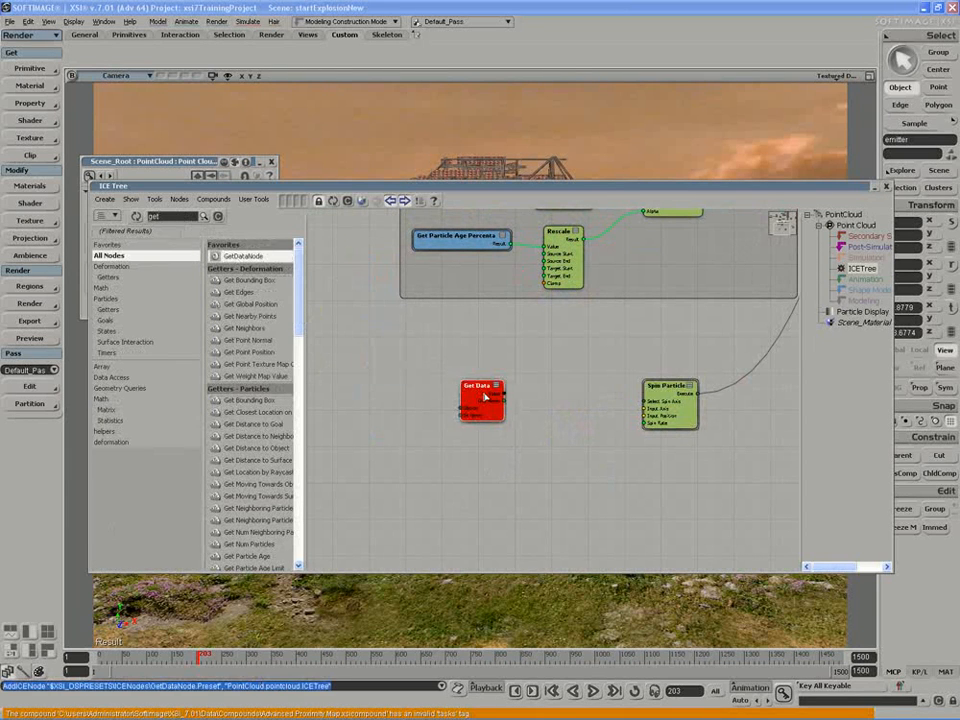
click(225, 206)
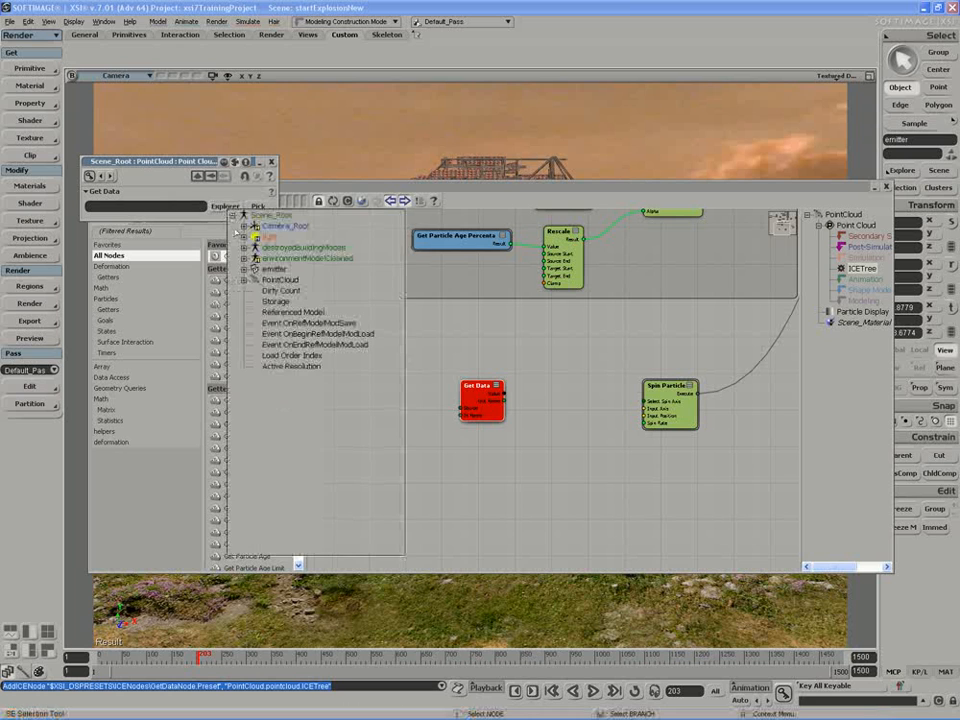
click(243, 280)
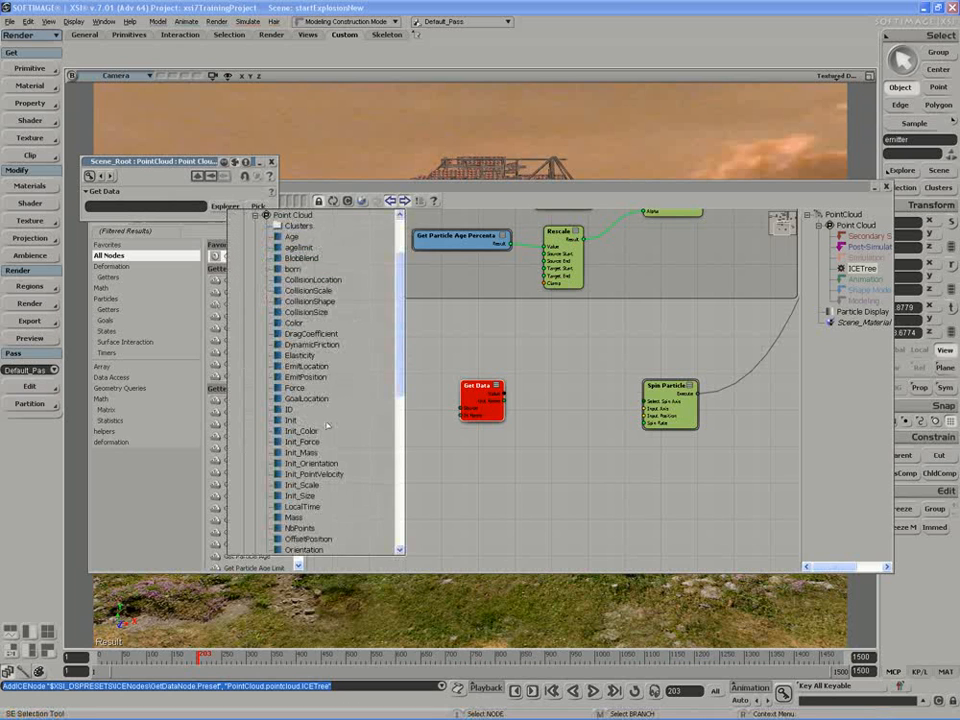
scroll(327, 426, down, 6)
click(292, 378)
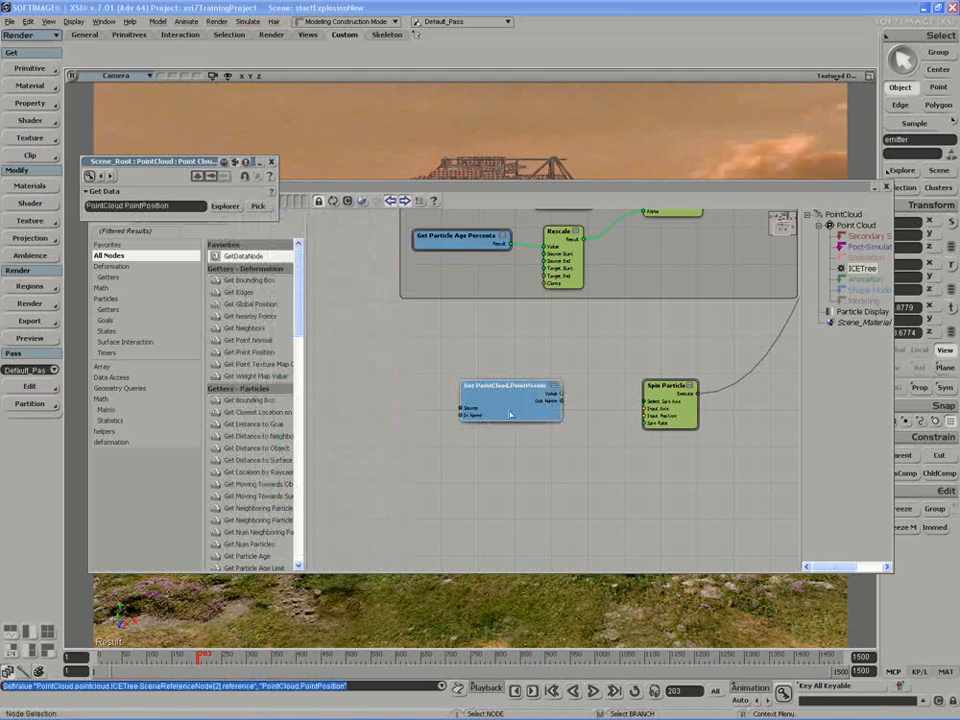
Replace the object name in the PointPosition getter with Self and move the node slightly lower
right_click(491, 390)
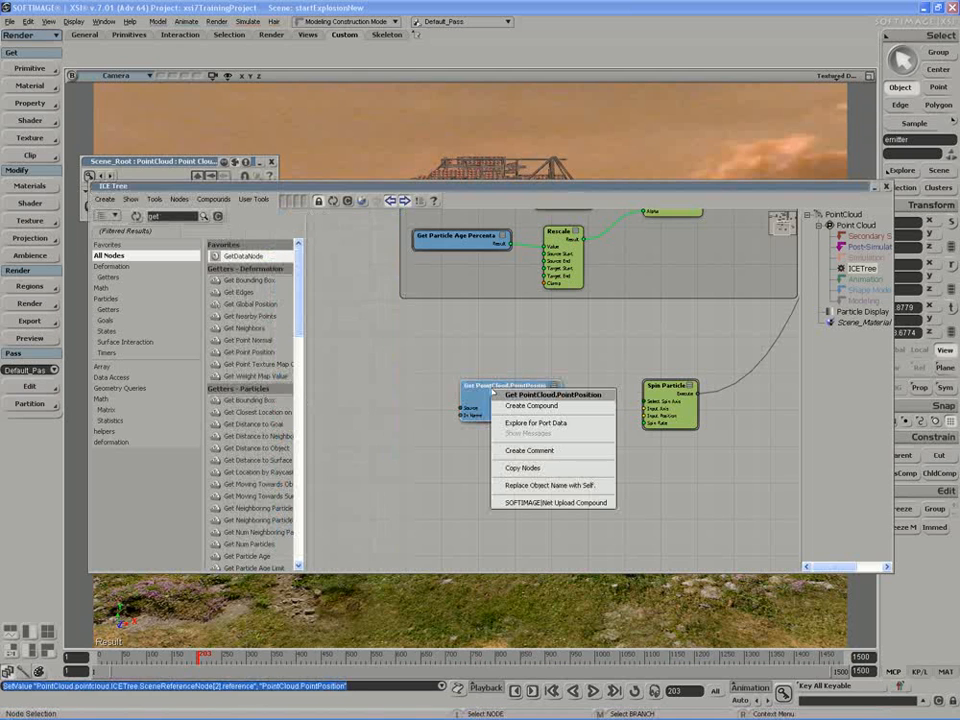
click(530, 485)
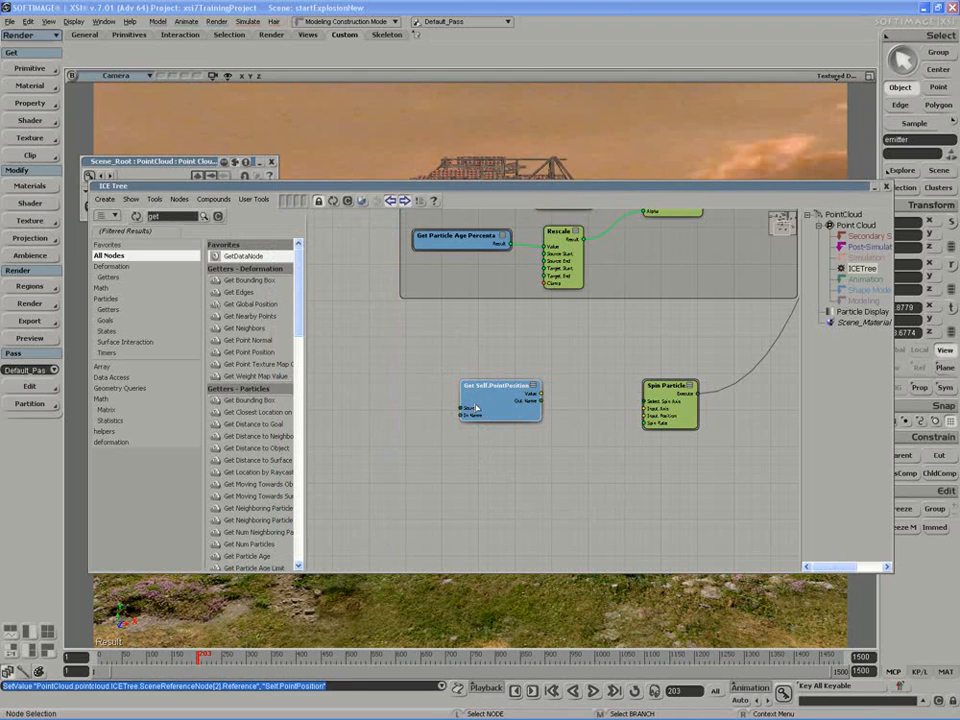
drag(489, 399, 484, 447)
Duplicate the Self.PointPosition getter below the original and make the copy read self.OffsetPosition from the point cloud
key(z)
drag(425, 240, 440, 427)
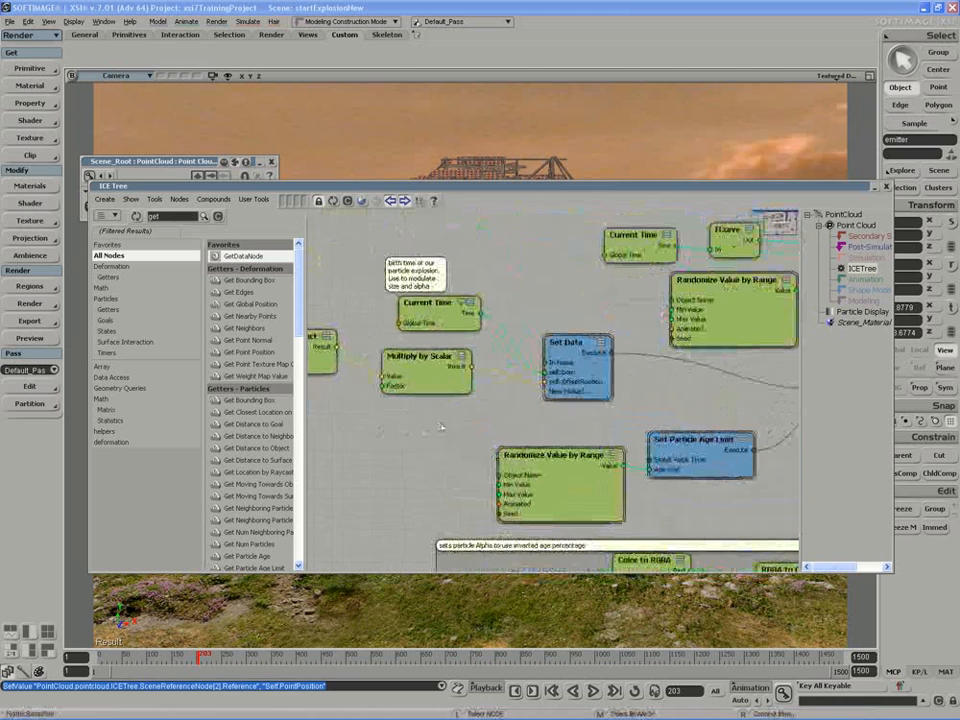
key(z)
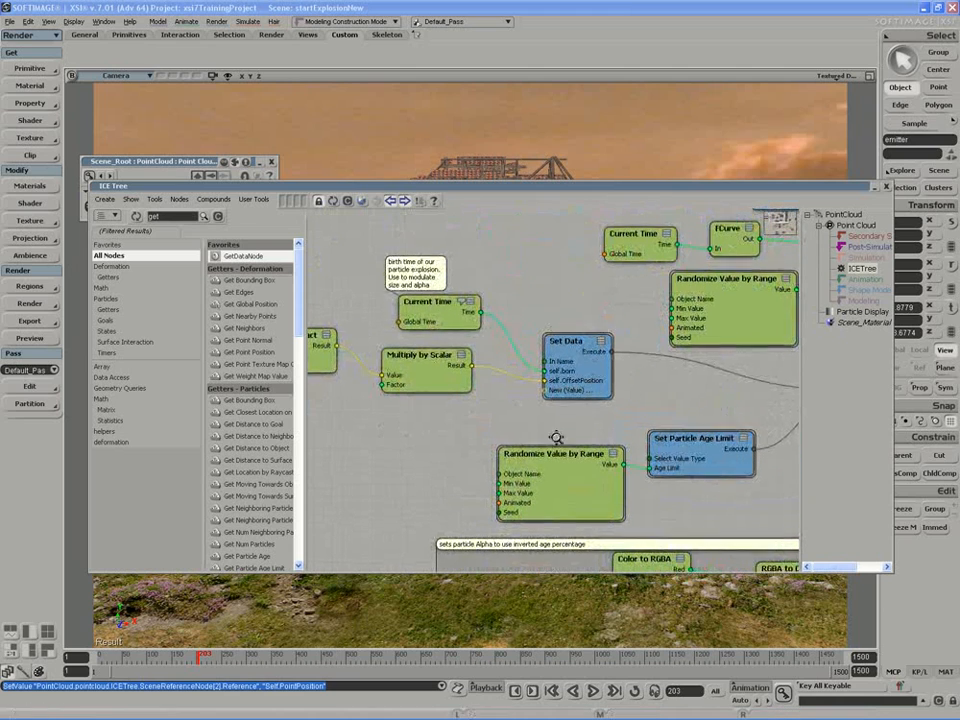
drag(555, 437, 444, 358)
double_click(518, 401)
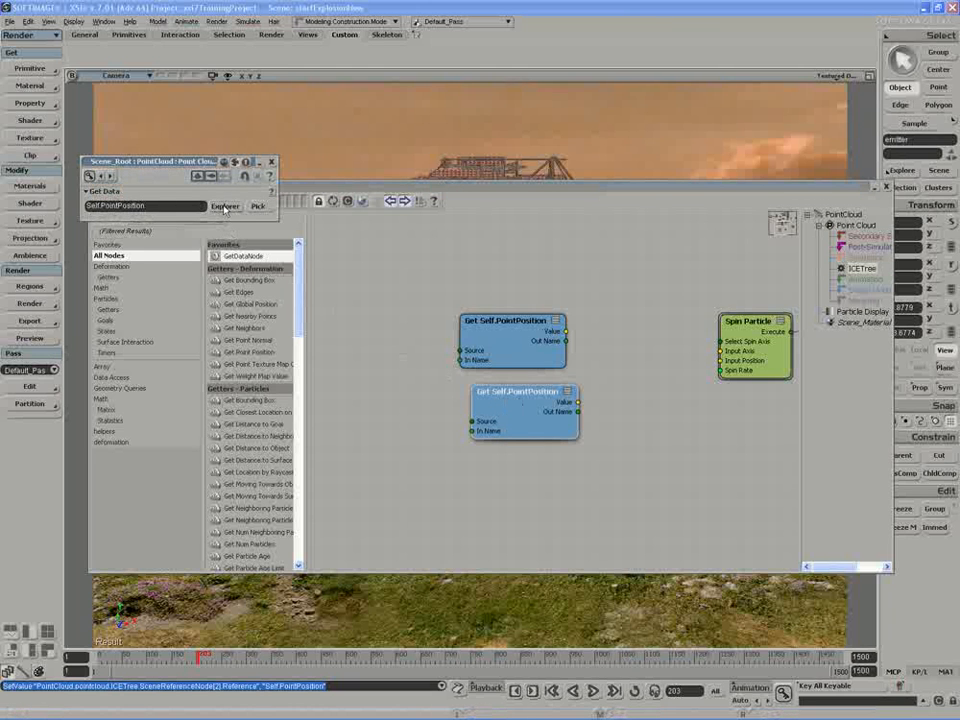
click(224, 208)
click(240, 225)
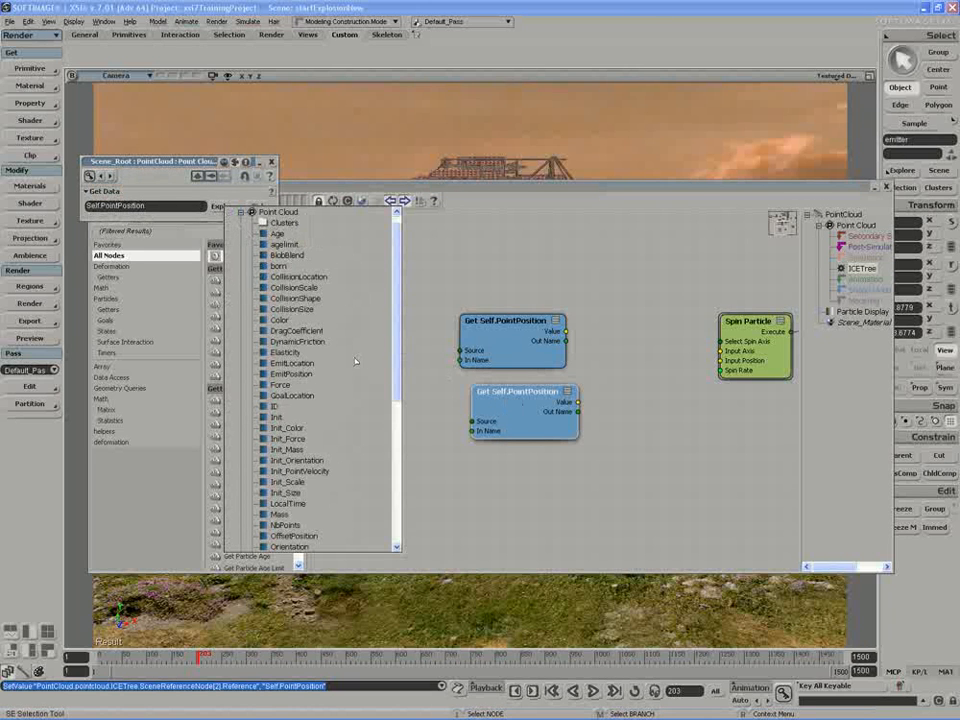
scroll(356, 351, down, 3)
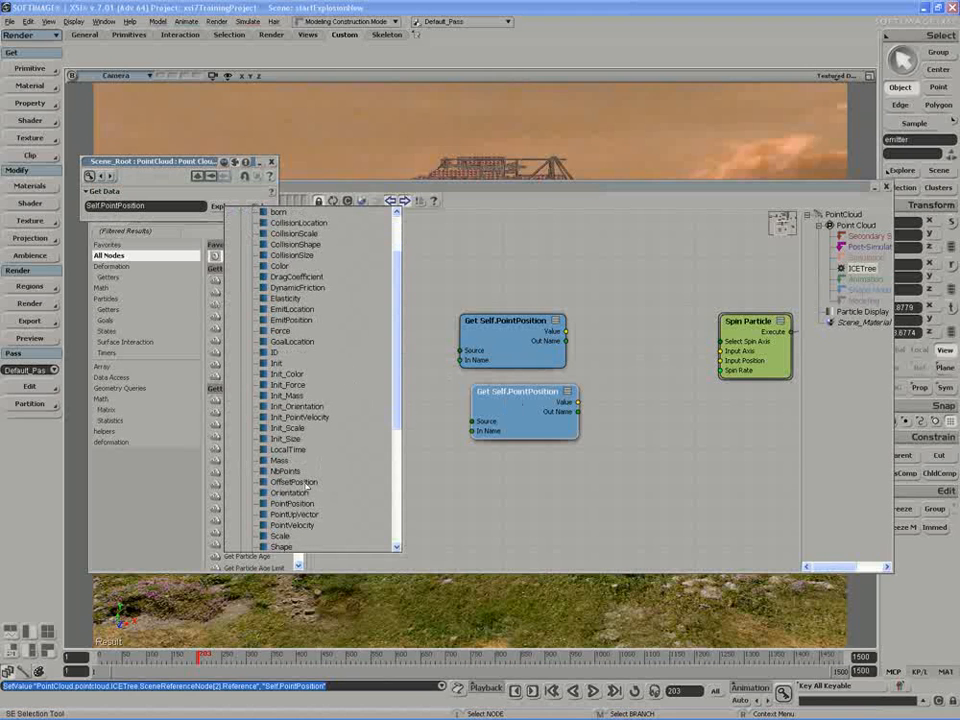
click(294, 482)
click(538, 414)
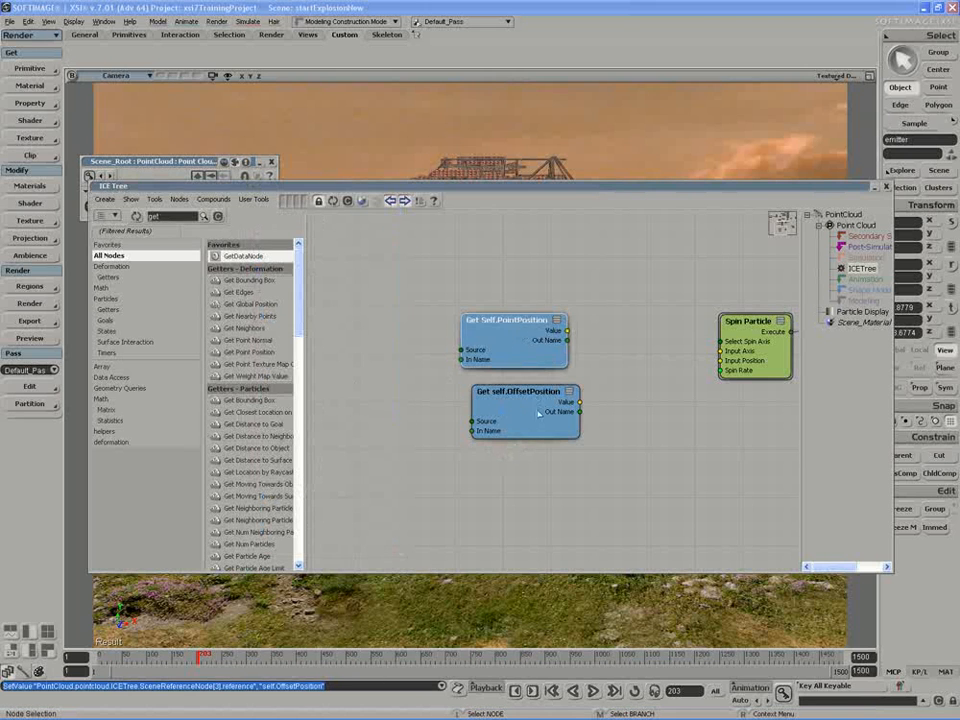
Add a basic math Subtract node and connect PointPosition to First and OffsetPosition to Second
click(181, 201)
text(subtract)
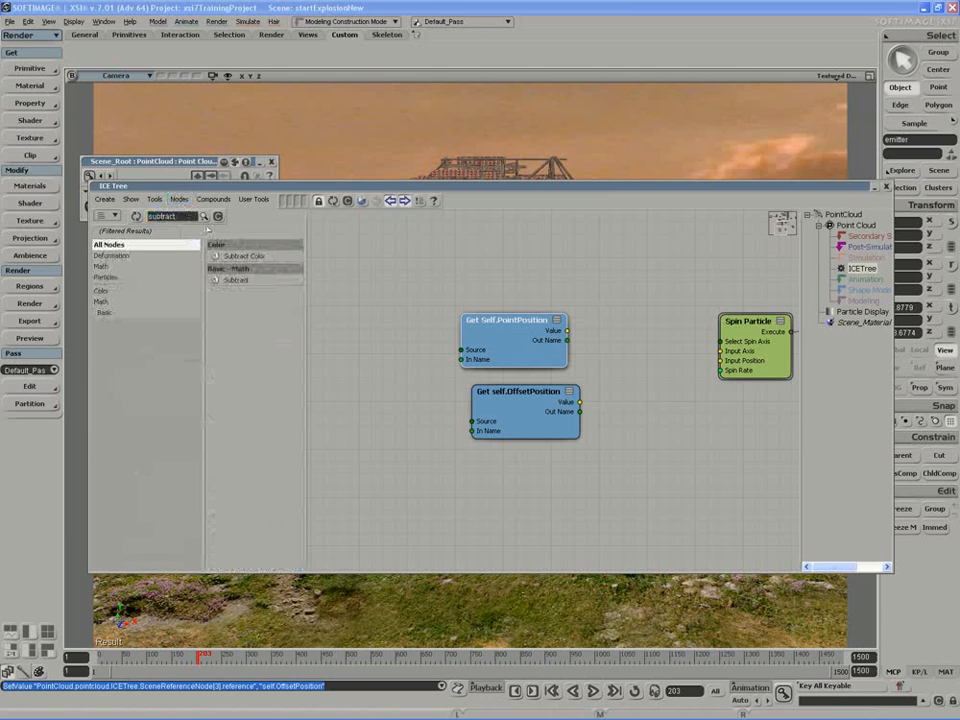
drag(236, 280, 635, 335)
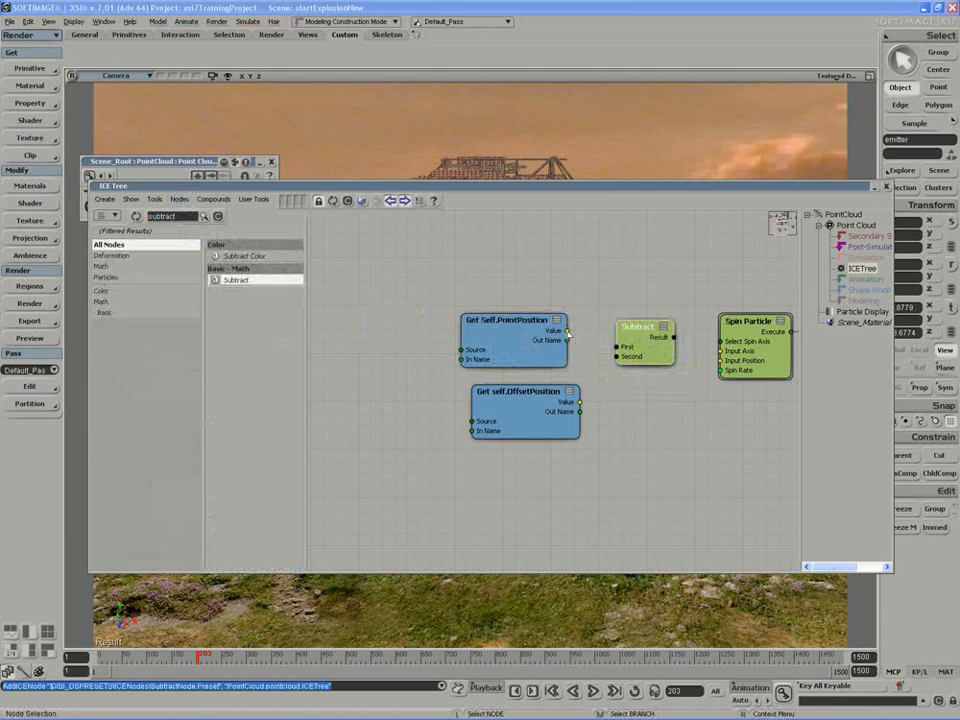
drag(567, 331, 617, 347)
drag(579, 401, 620, 357)
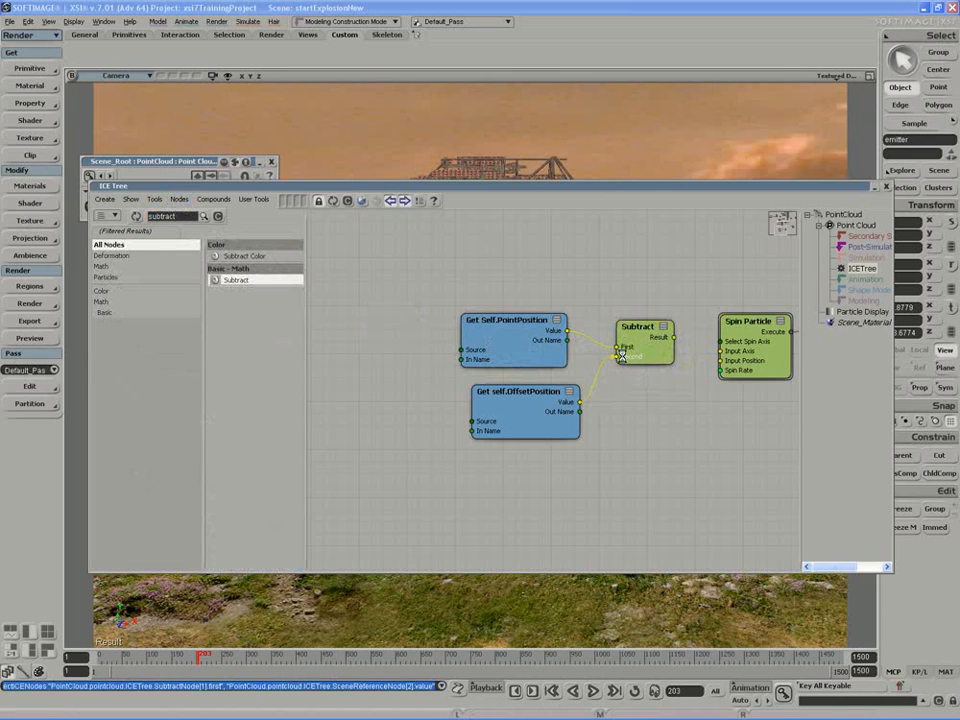
Spread the two getters and the Subtract node away from Spin Particle to leave room for another node
drag(538, 411, 459, 413)
drag(511, 340, 421, 344)
drag(446, 399, 421, 407)
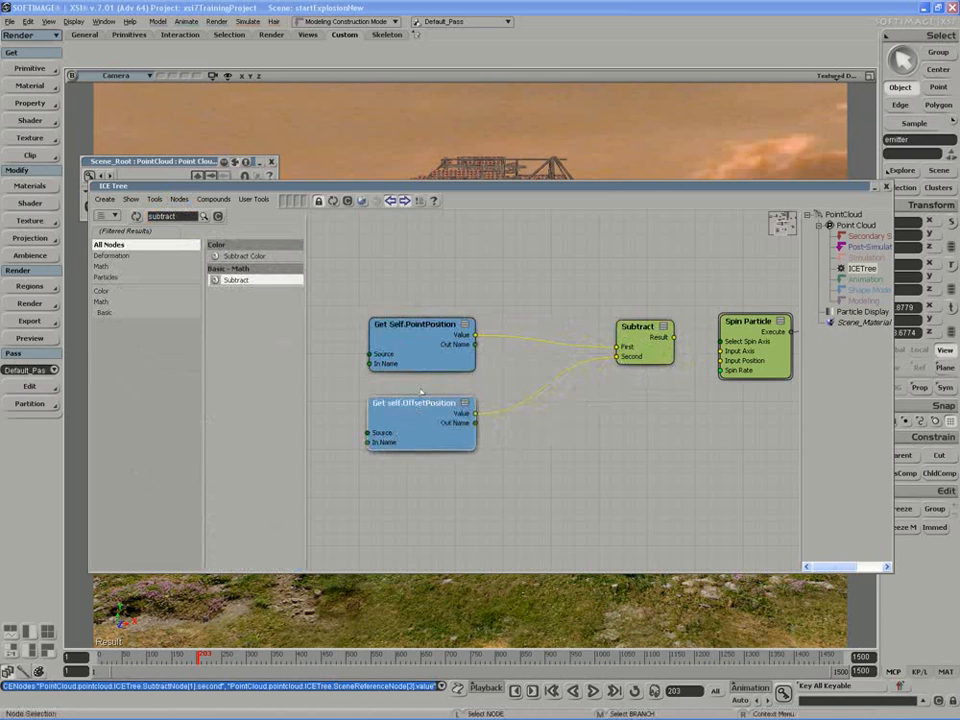
drag(427, 344, 408, 341)
drag(655, 348, 539, 392)
key(s)
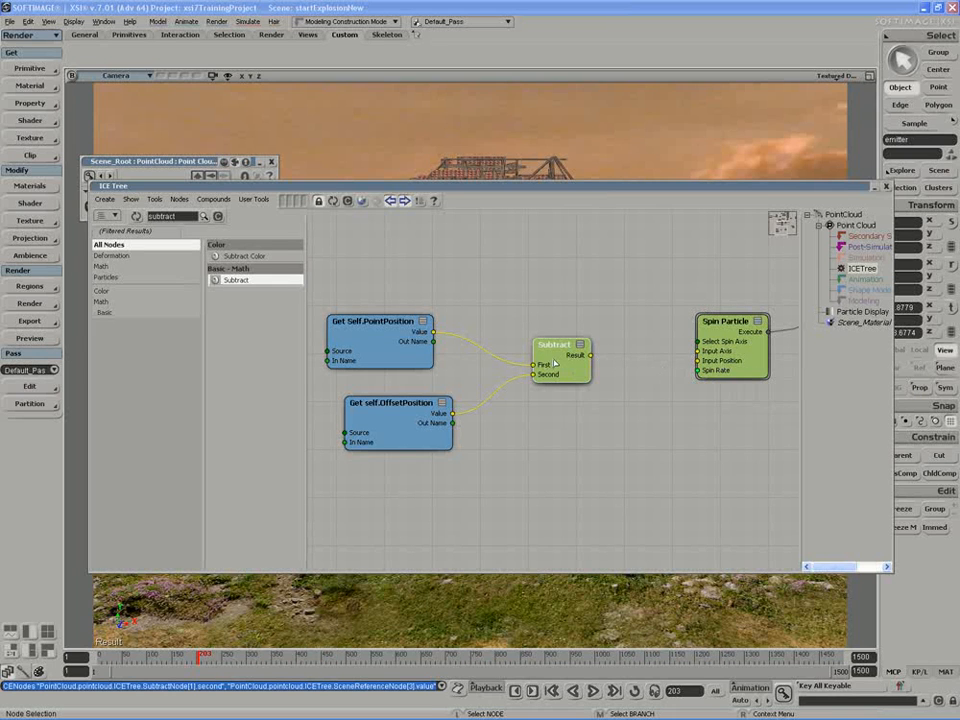
middle_drag(549, 361, 530, 362)
key(s)
drag(515, 369, 556, 370)
right_drag(556, 370, 564, 350)
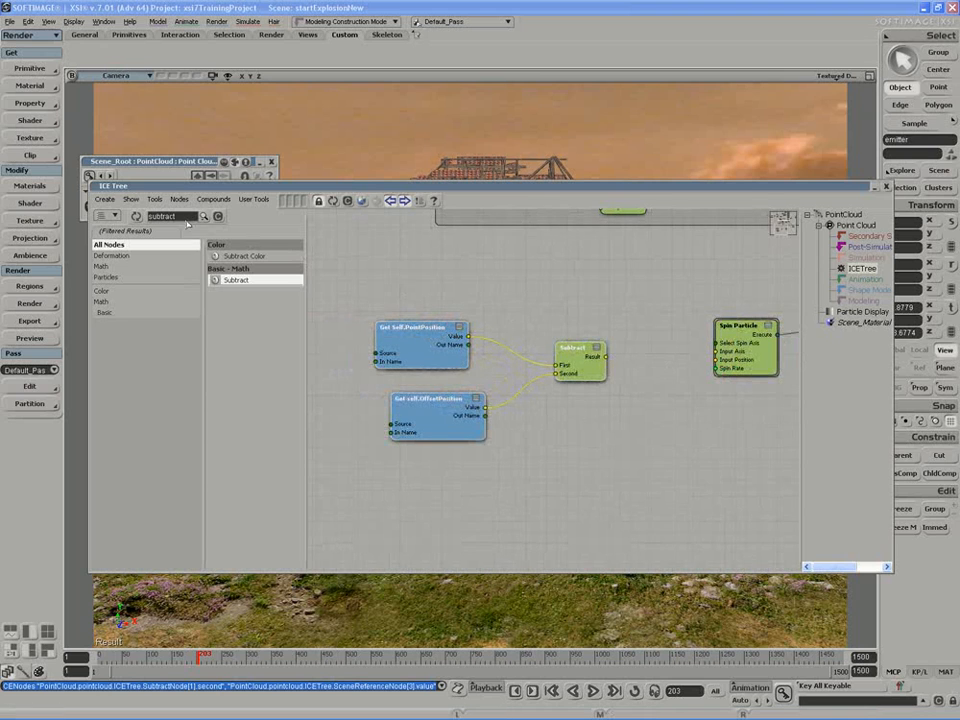
Add a Multiply by Scalar node, feeding the Subtract result into Value and its Result into Spin Particle's Input Position
double_click(185, 219)
text(multiply)
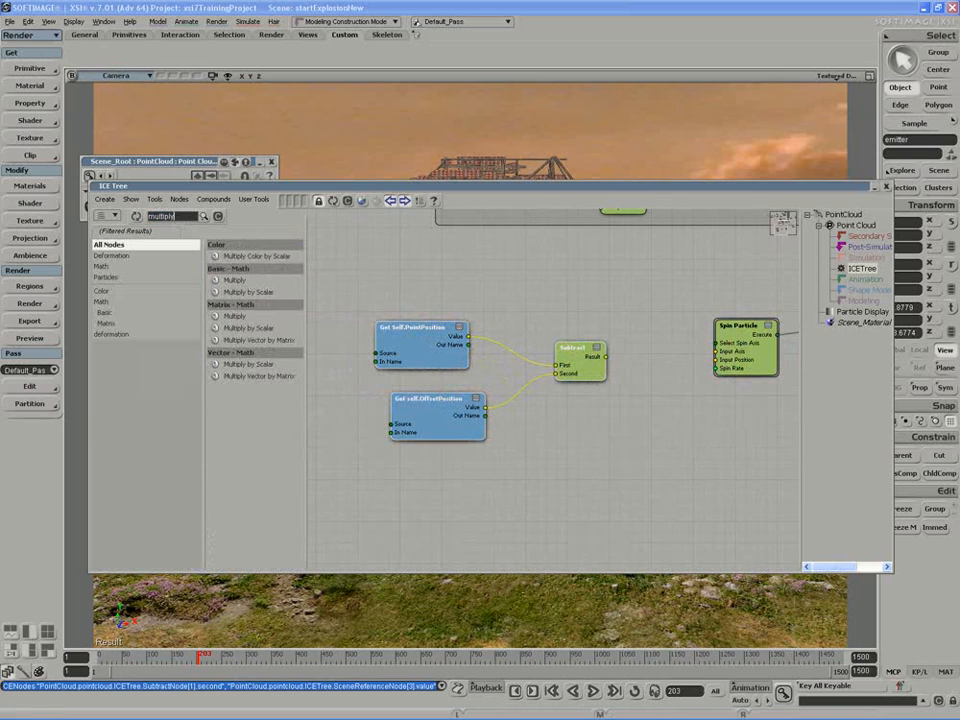
drag(260, 326, 627, 339)
mouse_move(640, 345)
mouse_down()
mouse_move(571, 342)
mouse_move(583, 357)
mouse_move(649, 357)
mouse_up()
drag(584, 360, 609, 351)
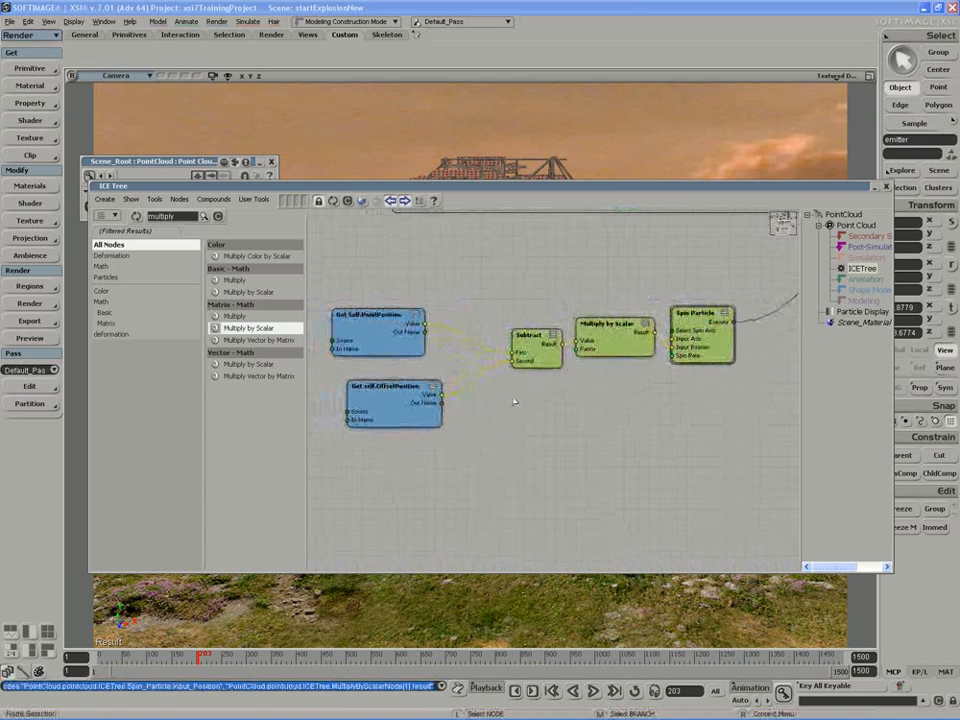
drag(687, 356, 716, 365)
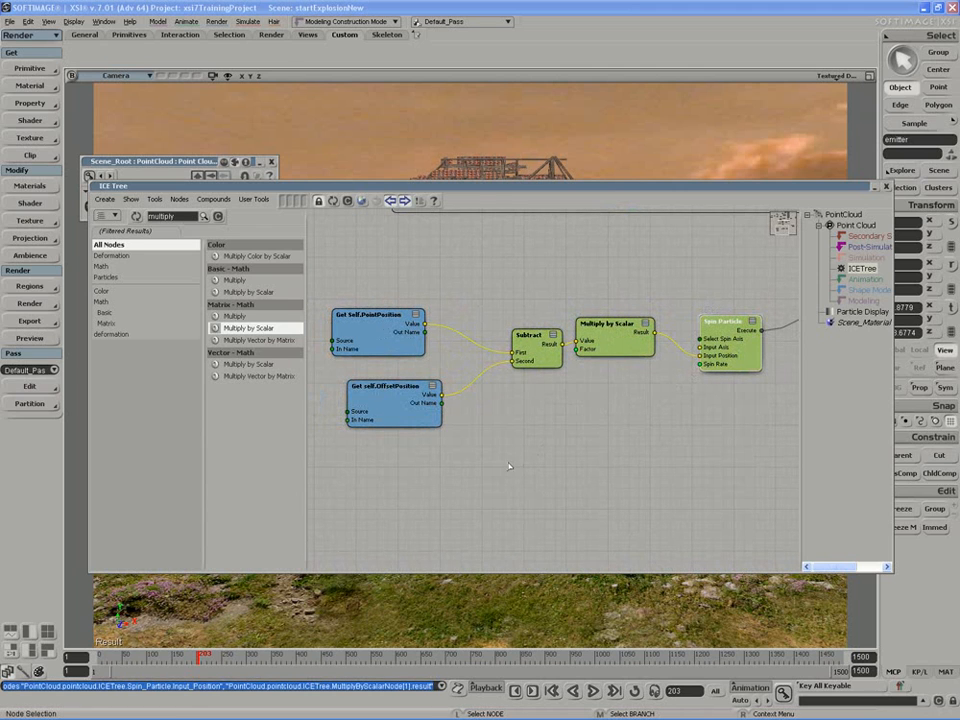
Filter the nodes by "age" and add a Get Particle Age node below the Subtract node
double_click(177, 217)
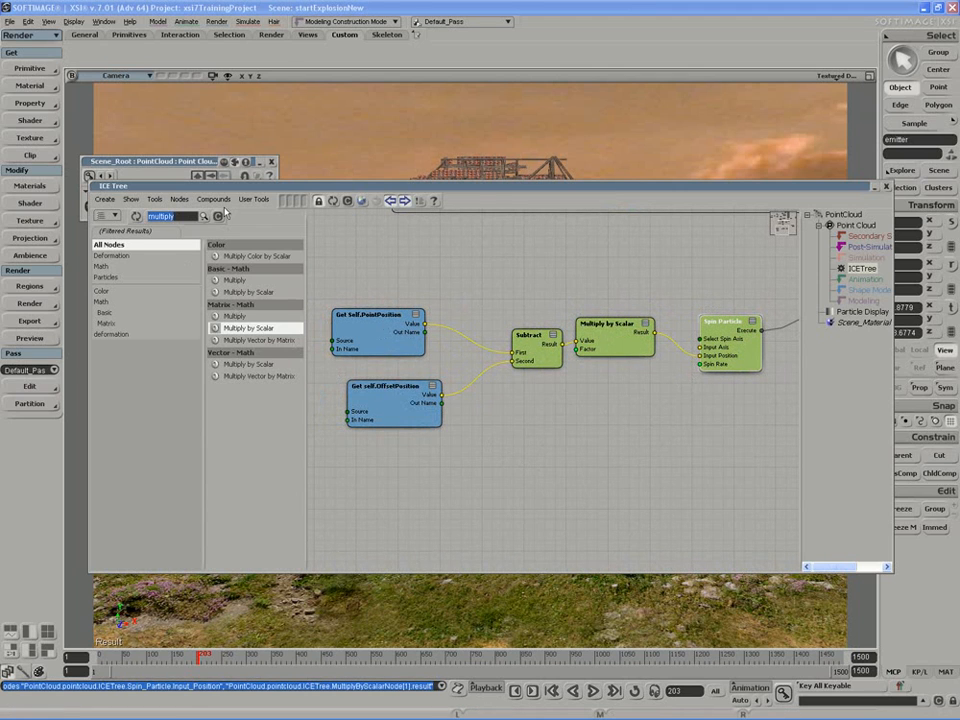
text(get)
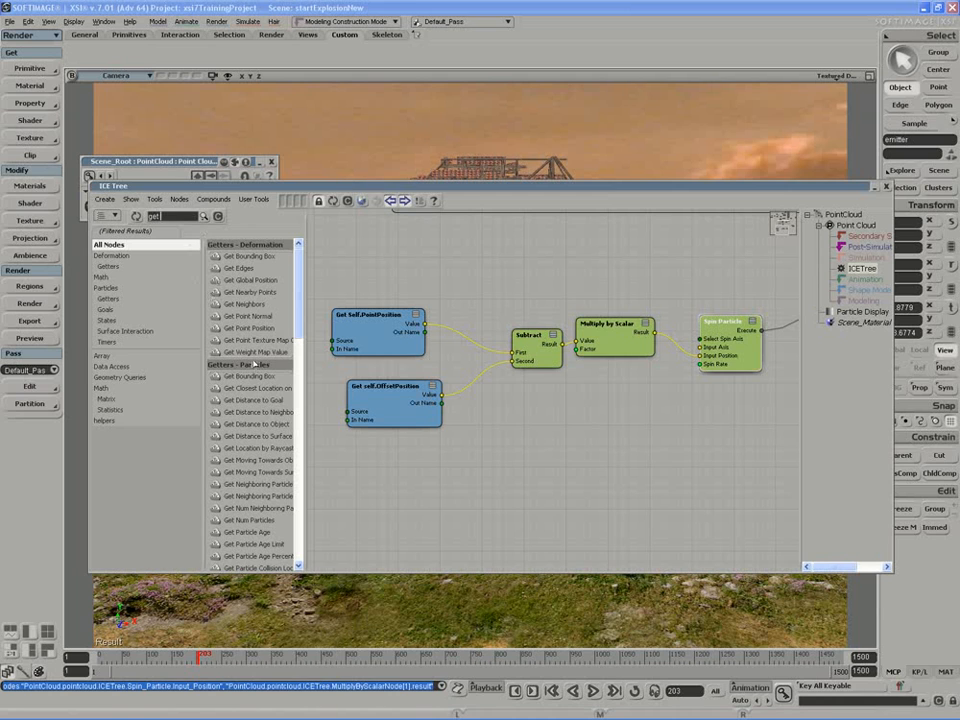
drag(176, 218, 127, 222)
text(age)
drag(247, 340, 493, 446)
middle_click(562, 467)
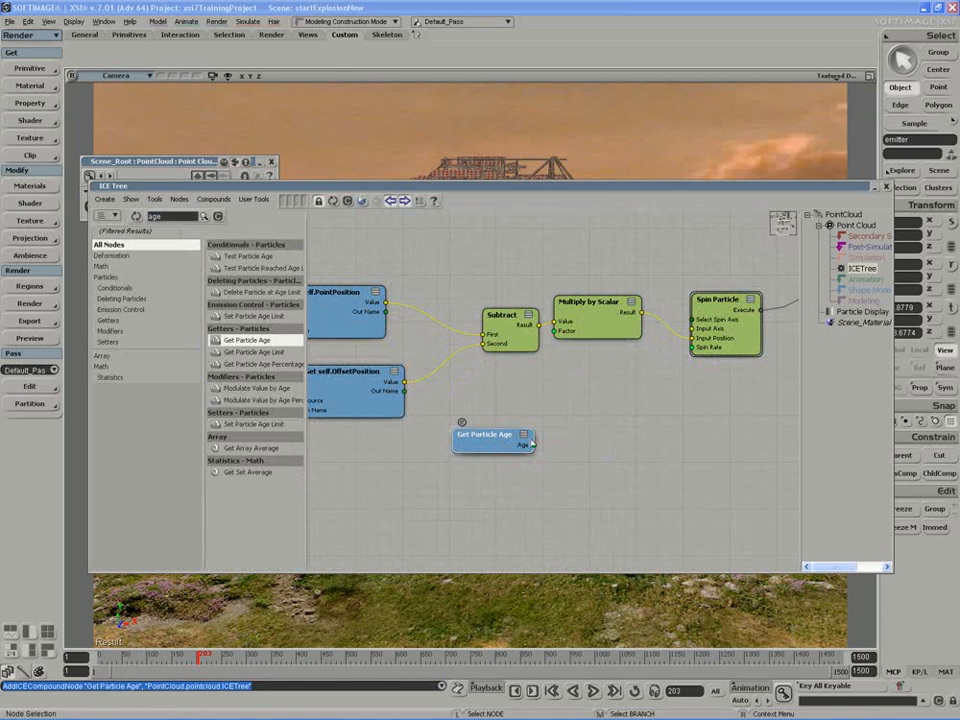
Add an FCurve node beside Get Particle Age and connect Age to its In port
double_click(173, 219)
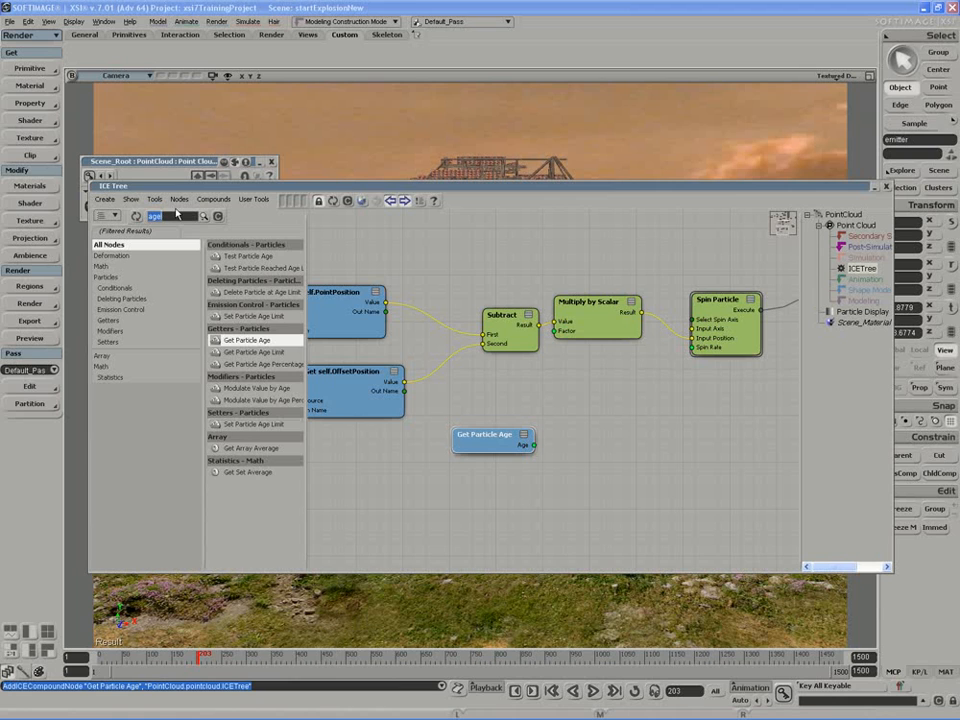
text(fcurv)
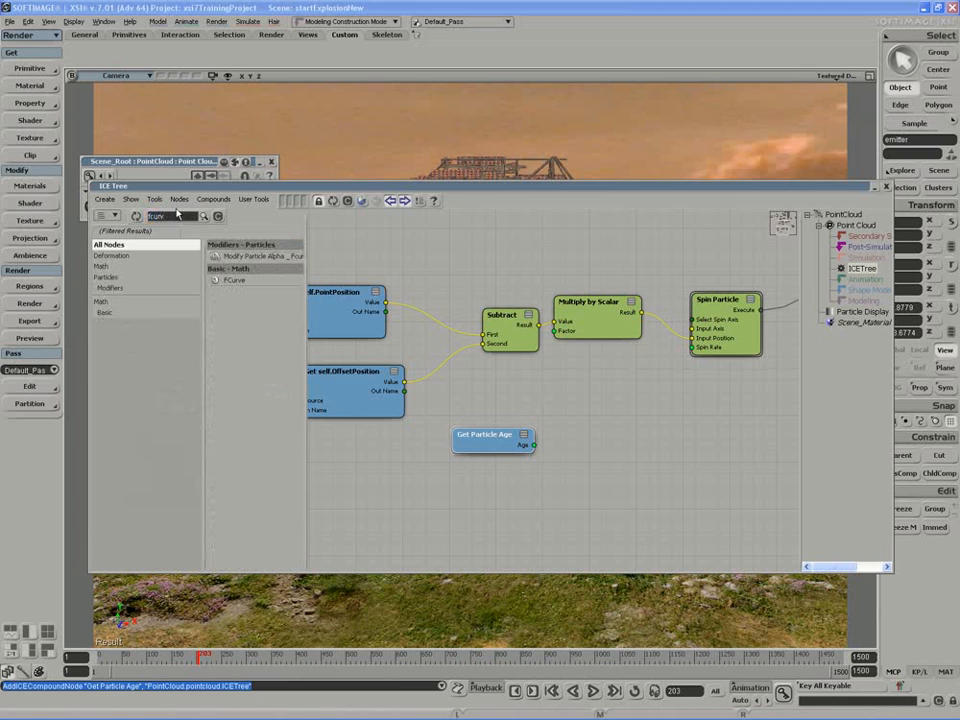
drag(231, 282, 578, 421)
Duplicate the Multiply by Scalar node, connect FCurve Out to its Value and its Result to Spin Rate, and tidy the nodes
click(584, 333)
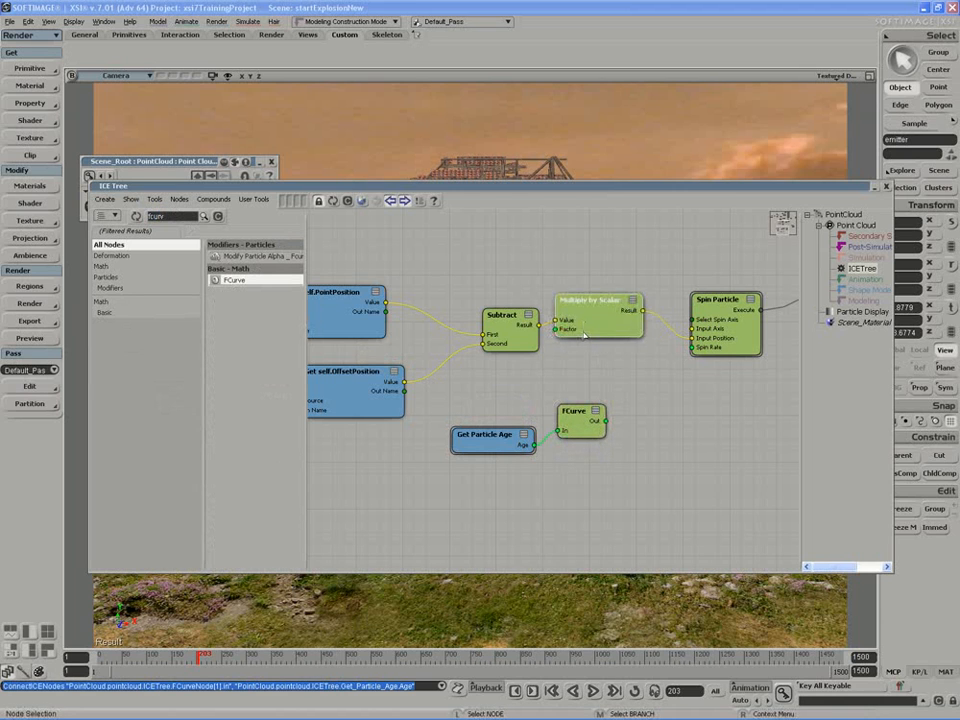
key(ctrl+d)
drag(593, 338, 616, 382)
drag(581, 421, 530, 428)
drag(615, 414, 615, 414)
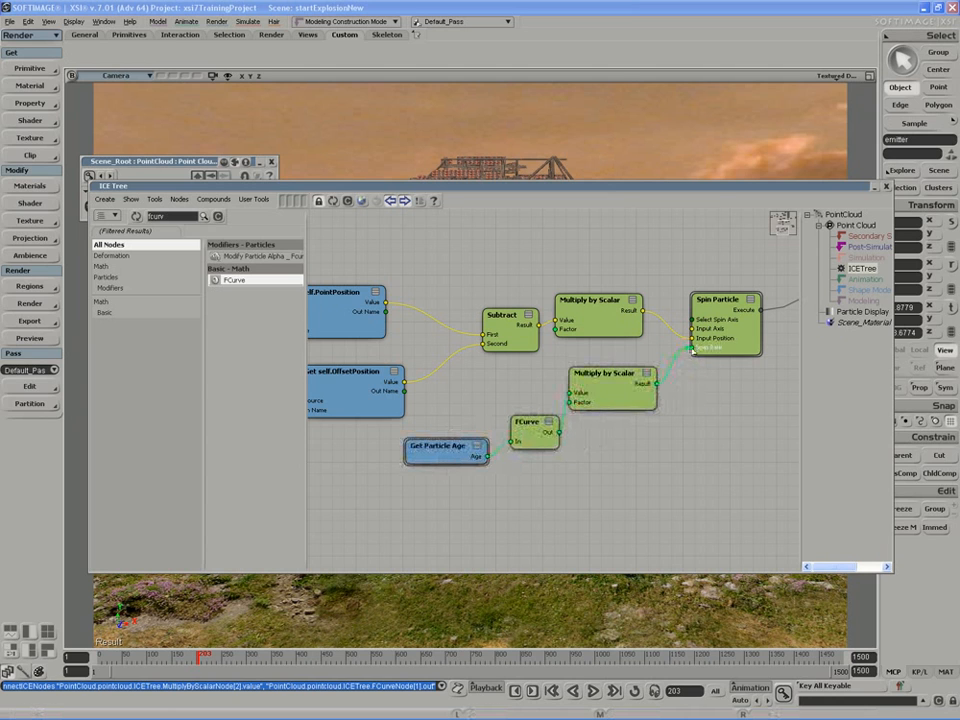
drag(694, 348, 693, 348)
double_click(595, 400)
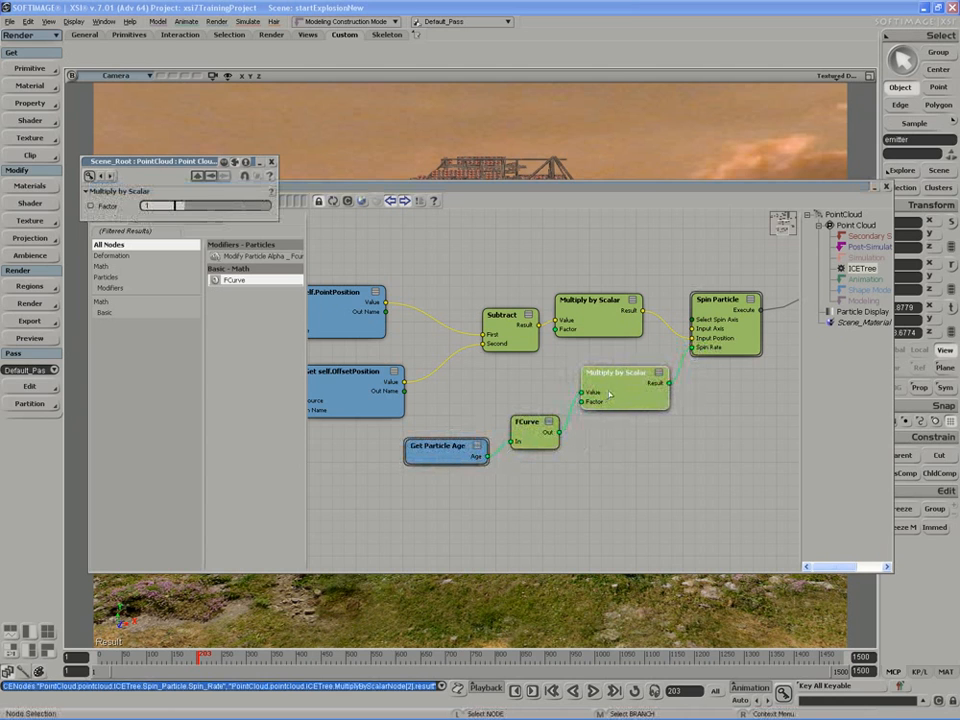
key(s)
drag(459, 401, 508, 396)
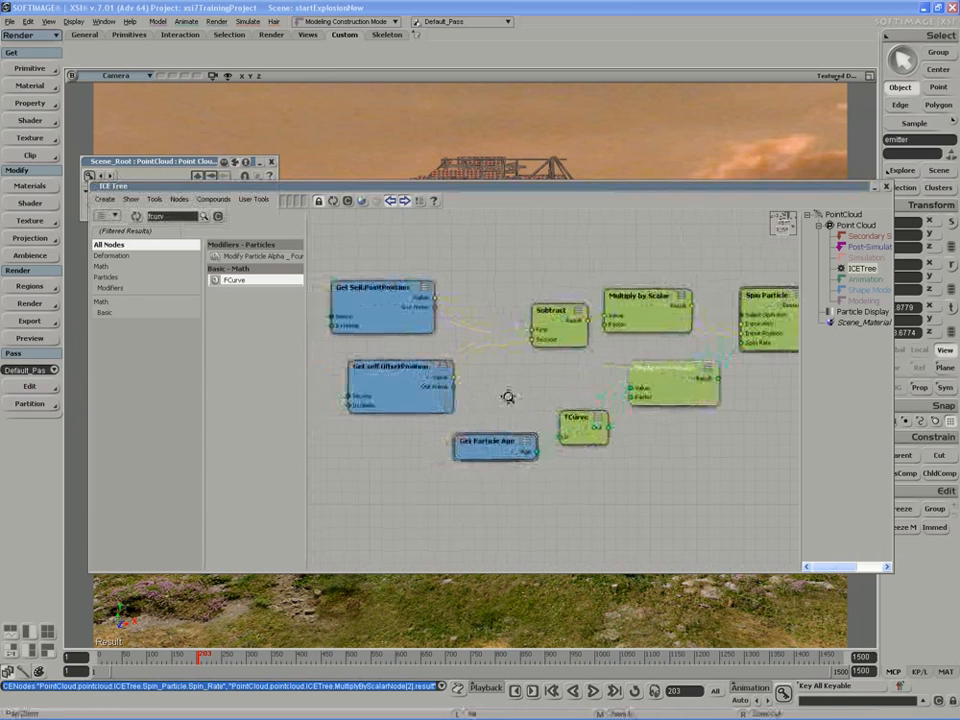
drag(498, 447, 489, 458)
Steepen the outgoing slope of the FCurve's first key so the profile rises quickly at the start
double_click(578, 433)
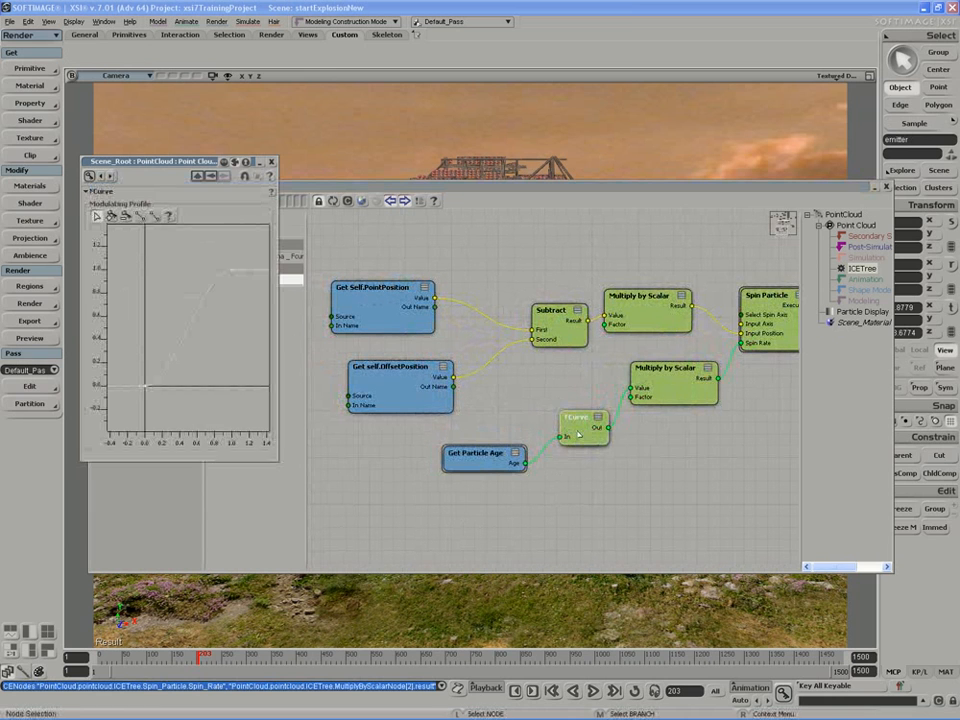
click(146, 389)
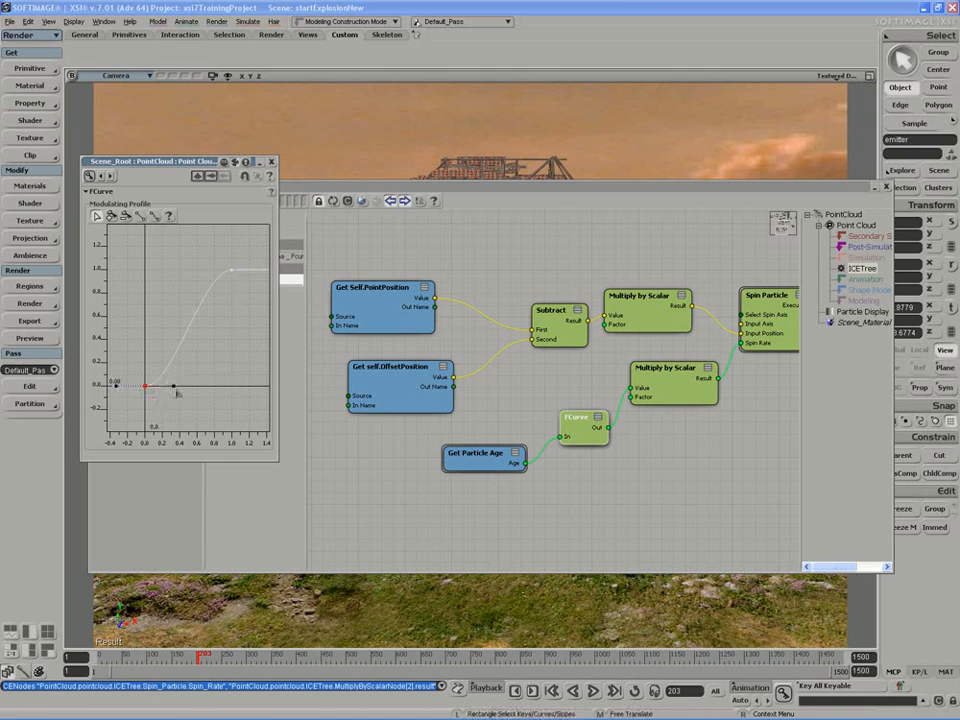
drag(176, 390, 171, 353)
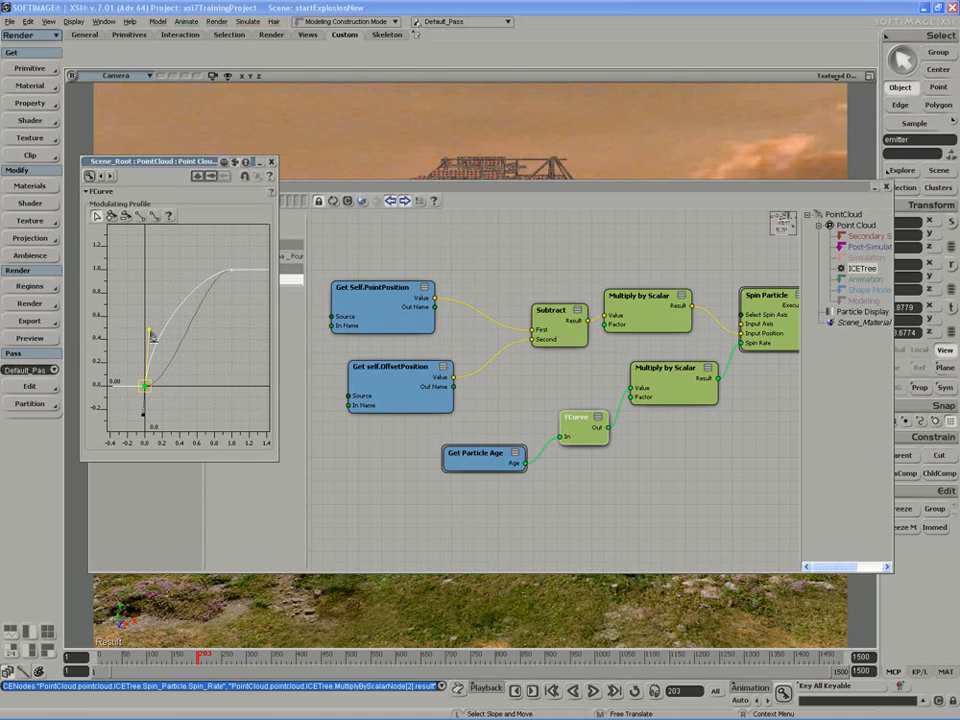
click(231, 270)
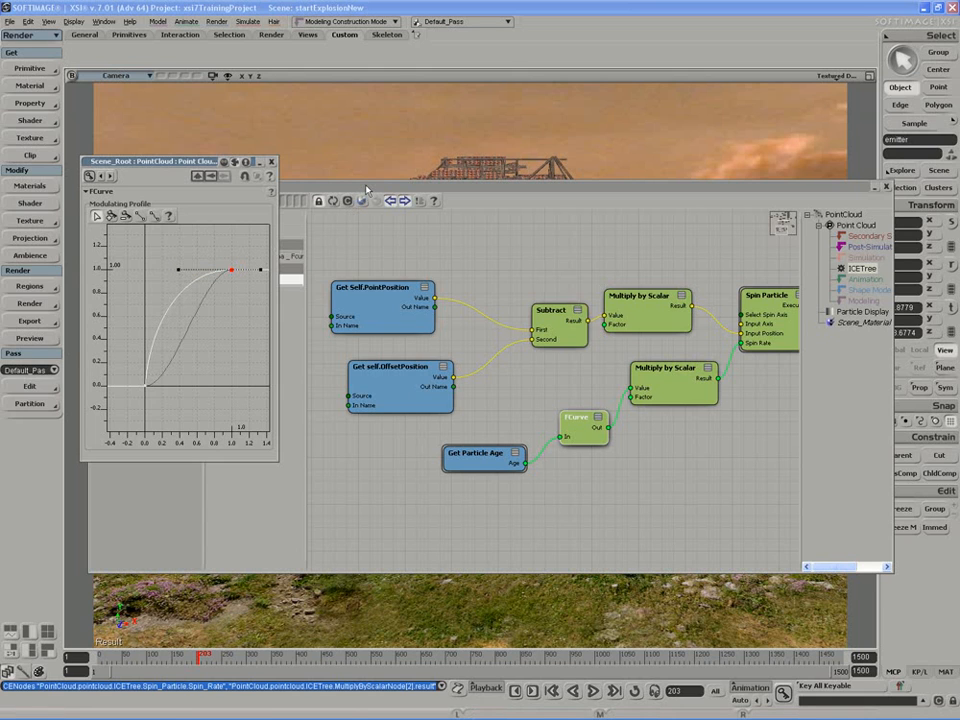
Collapse the ICE Tree and play the explosion from the start to check the particle spin
click(672, 379)
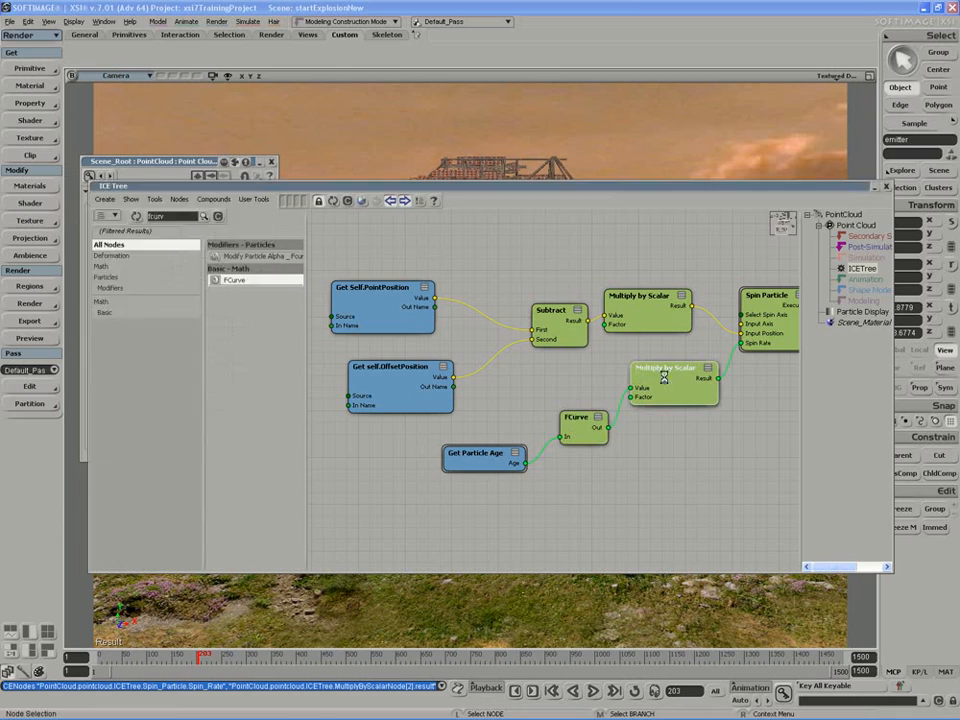
double_click(312, 189)
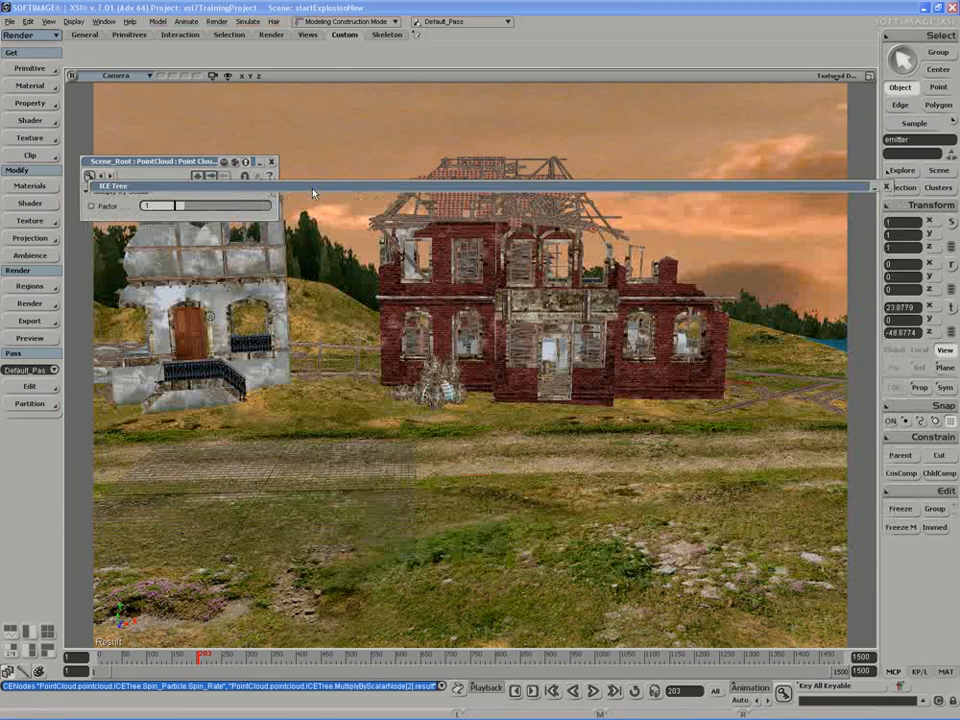
click(594, 691)
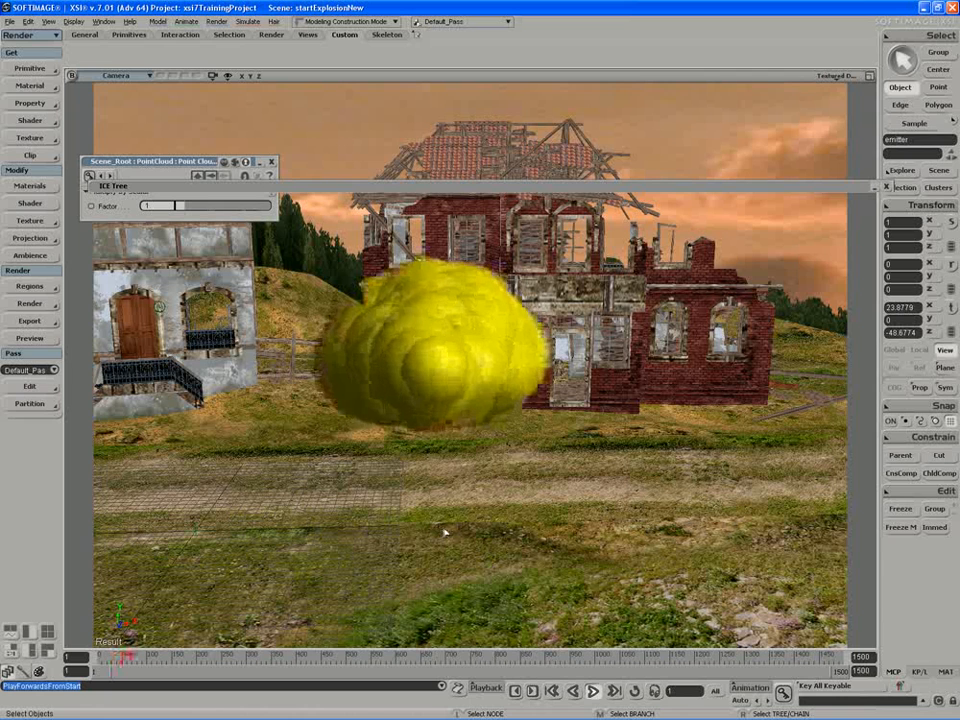
click(594, 691)
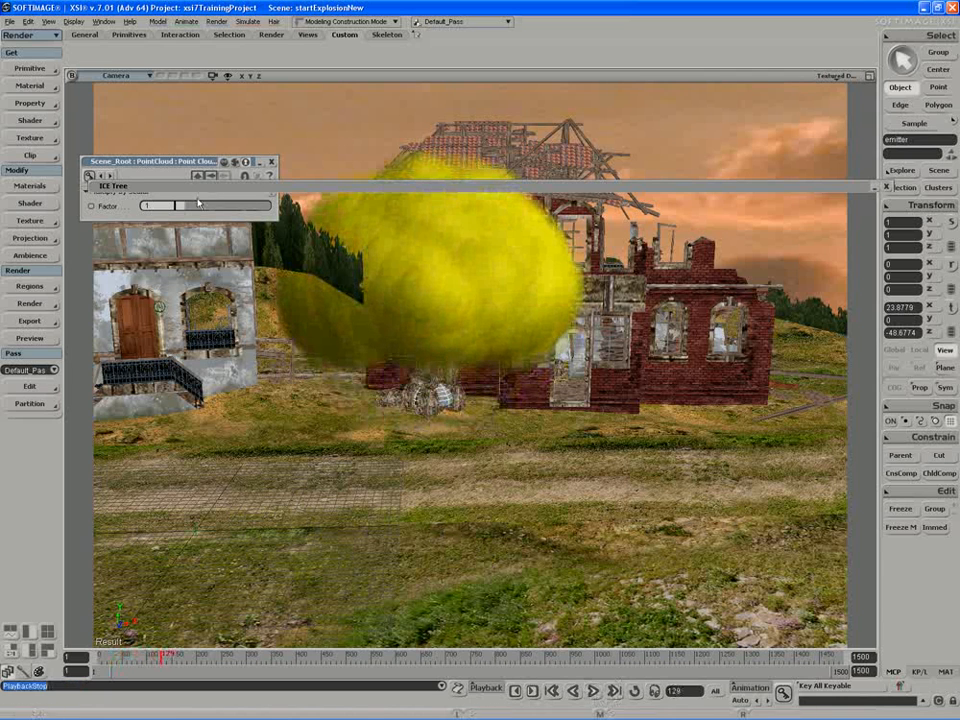
Restore the ICE Tree and raise the FCurve's first key to a value of 1.0
click(233, 183)
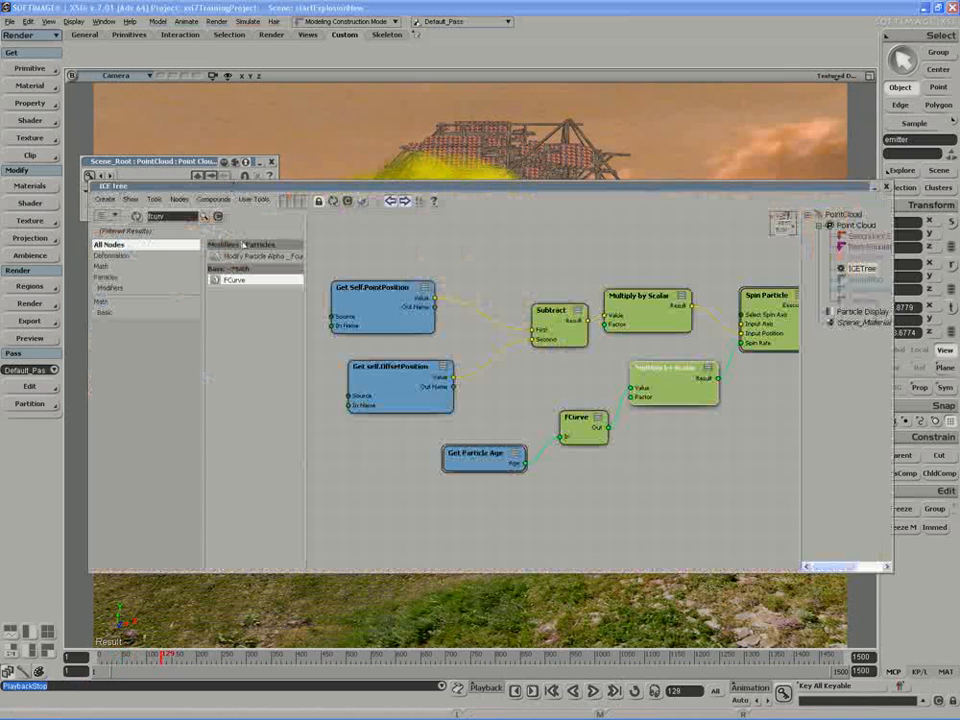
double_click(577, 421)
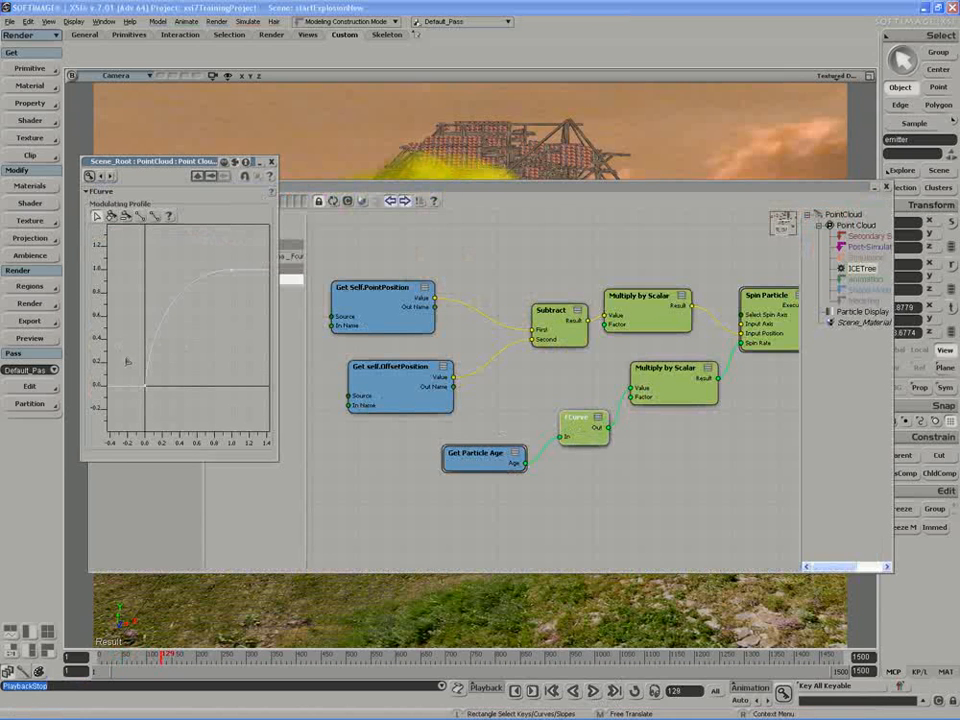
drag(145, 387, 156, 276)
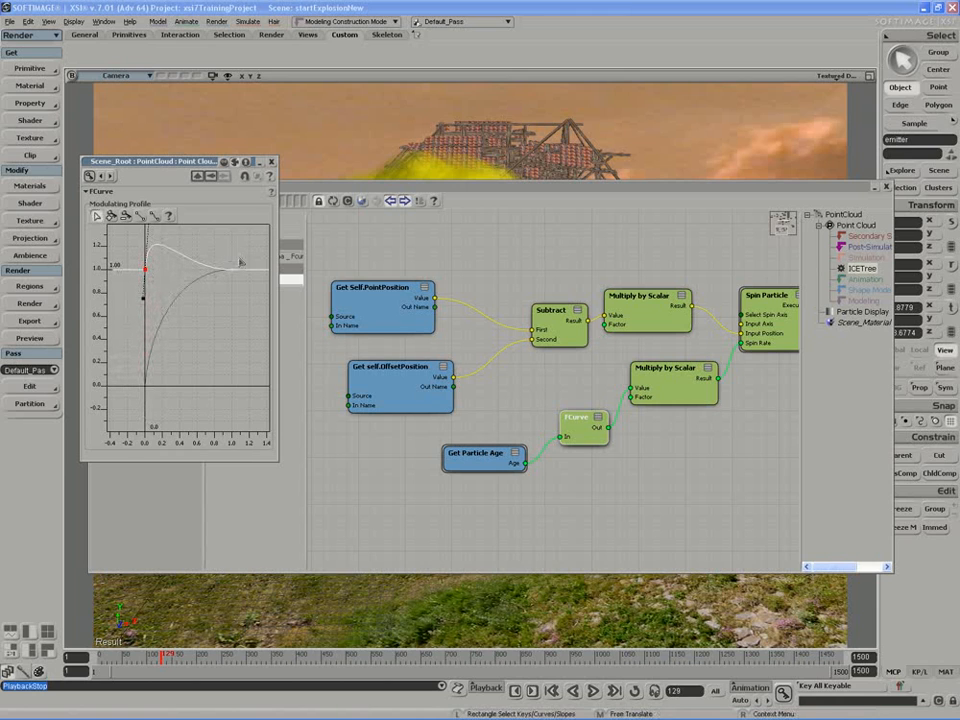
Lower the FCurve's last key to a value of 0 at frame 1 and check it in the key properties
drag(225, 287, 217, 403)
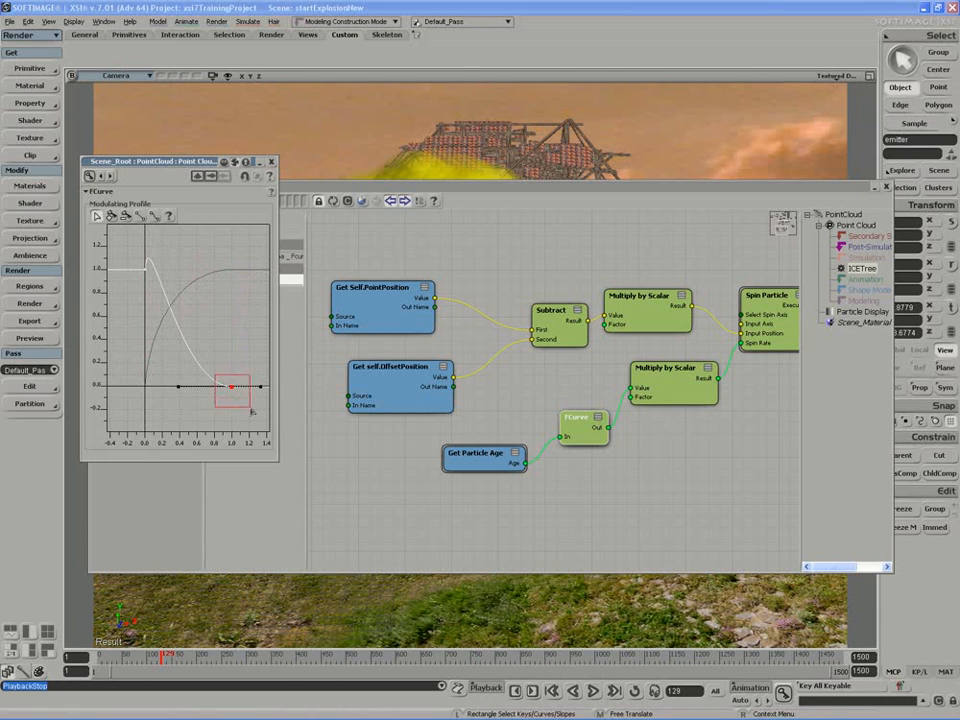
right_click(232, 387)
click(268, 616)
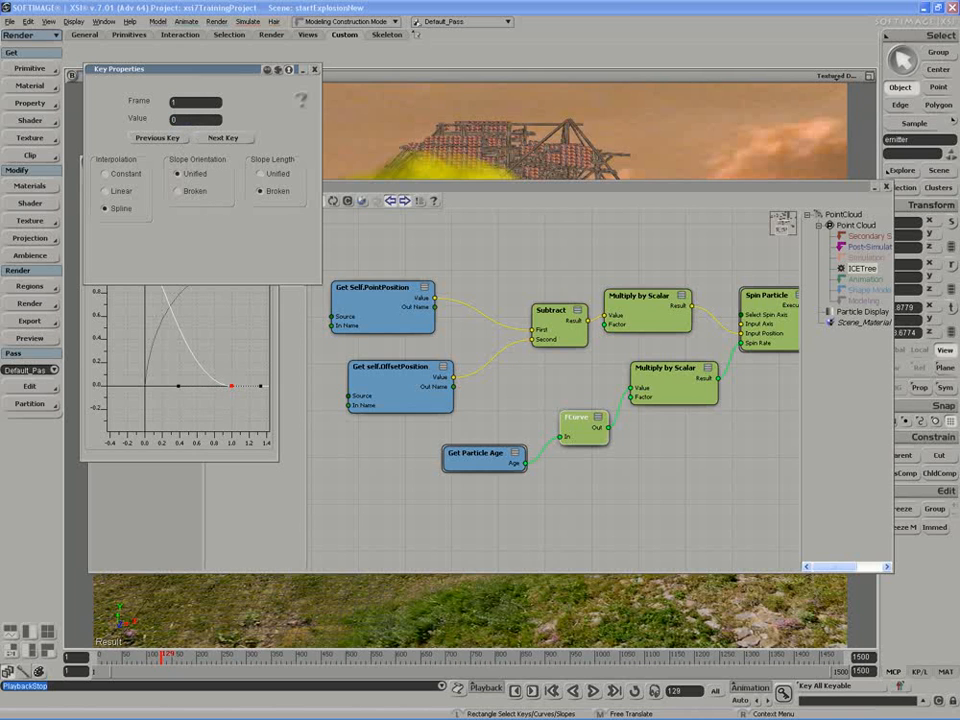
click(313, 71)
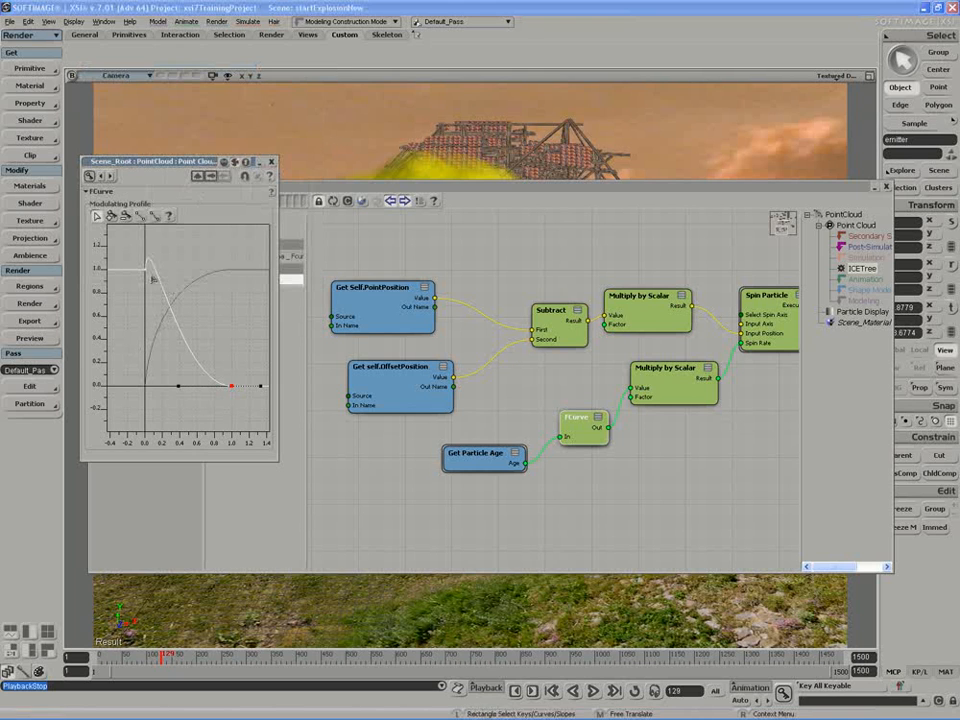
Flatten the slope of the FCurve's first key and steepen the last key's slope so the profile falls off sharply near 1.0
drag(145, 303, 118, 287)
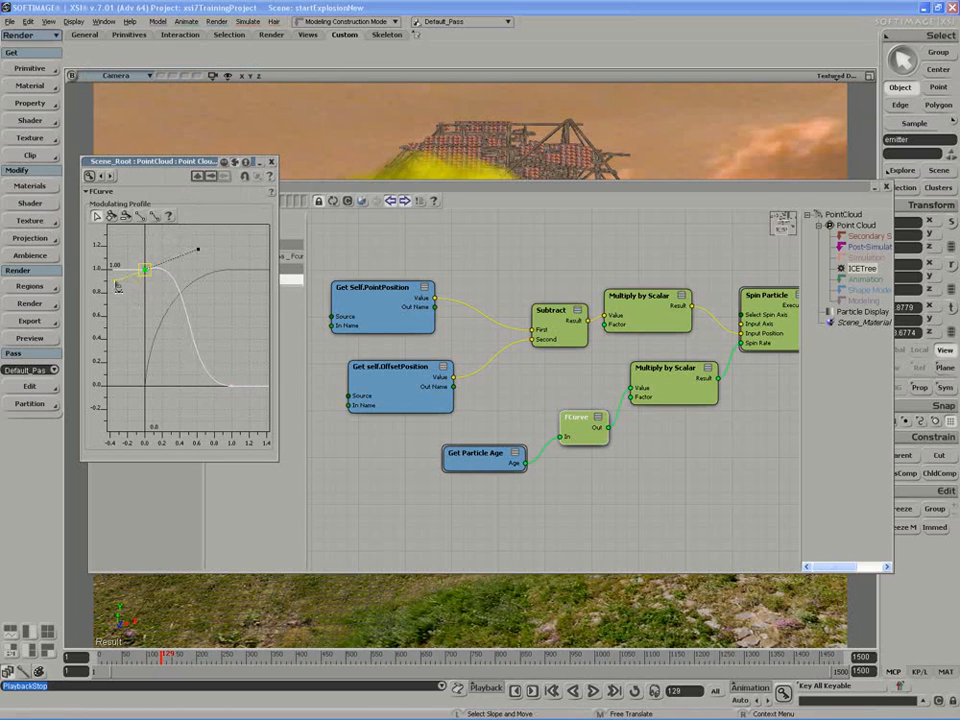
drag(198, 250, 220, 272)
click(233, 388)
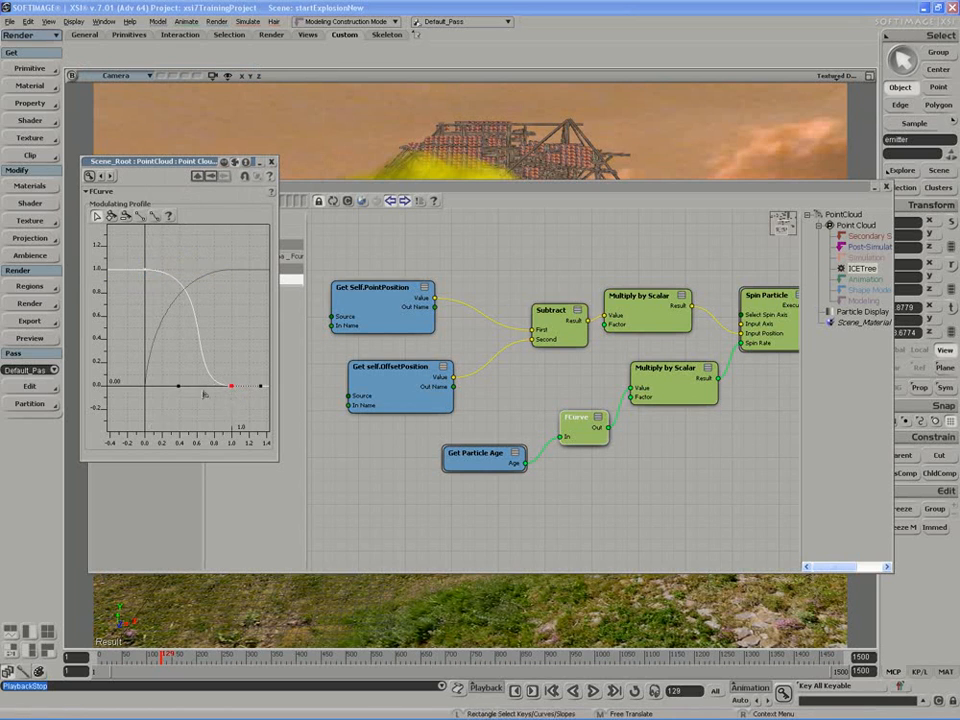
drag(180, 392, 238, 308)
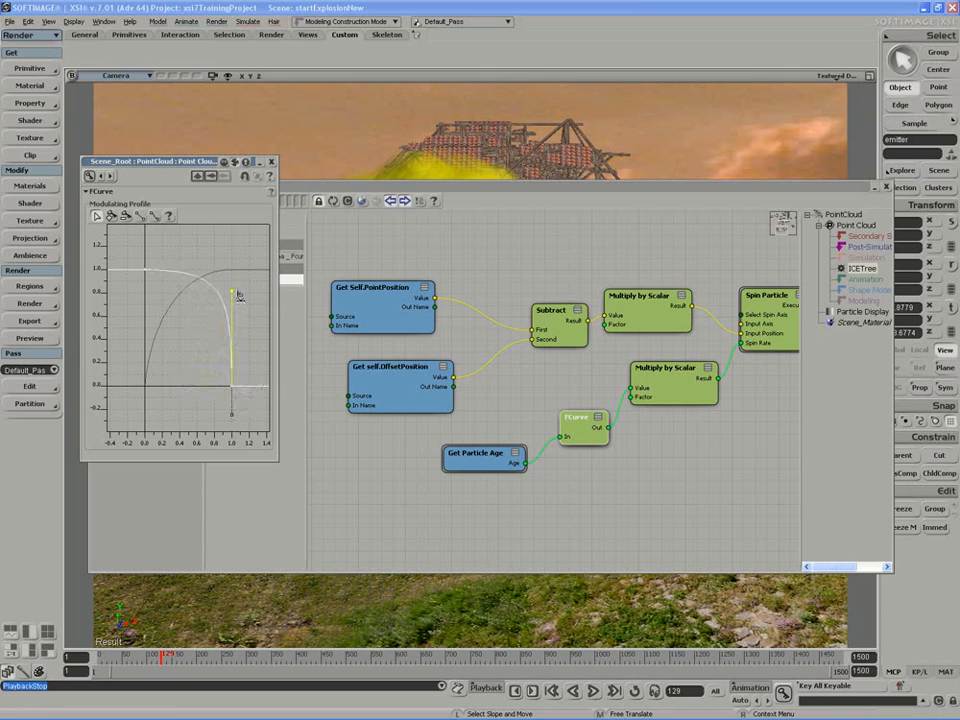
Show the Spin Rate Multiply by Scalar properties alongside the FCurve's, collapse the ICE Tree, and play the explosion
click(670, 381)
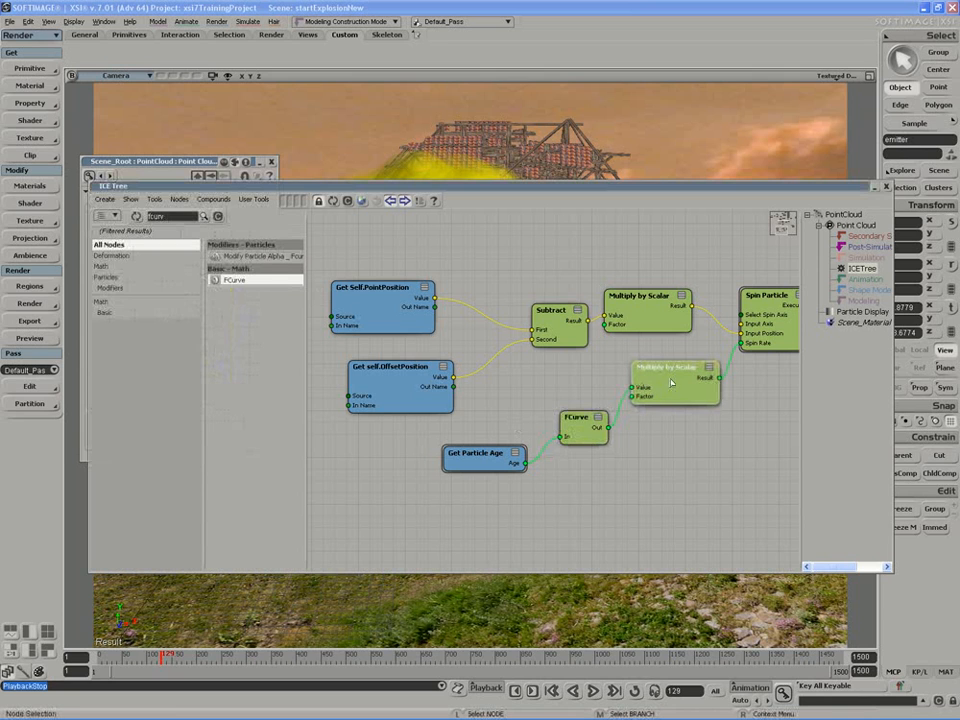
double_click(633, 188)
drag(633, 189, 609, 74)
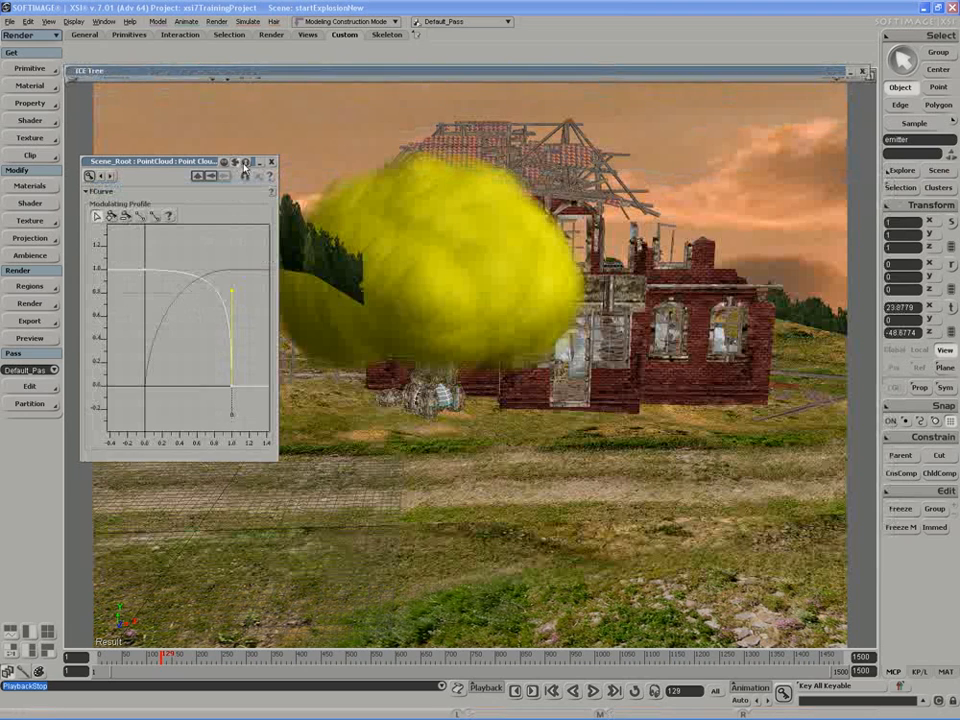
click(245, 164)
drag(192, 162, 171, 312)
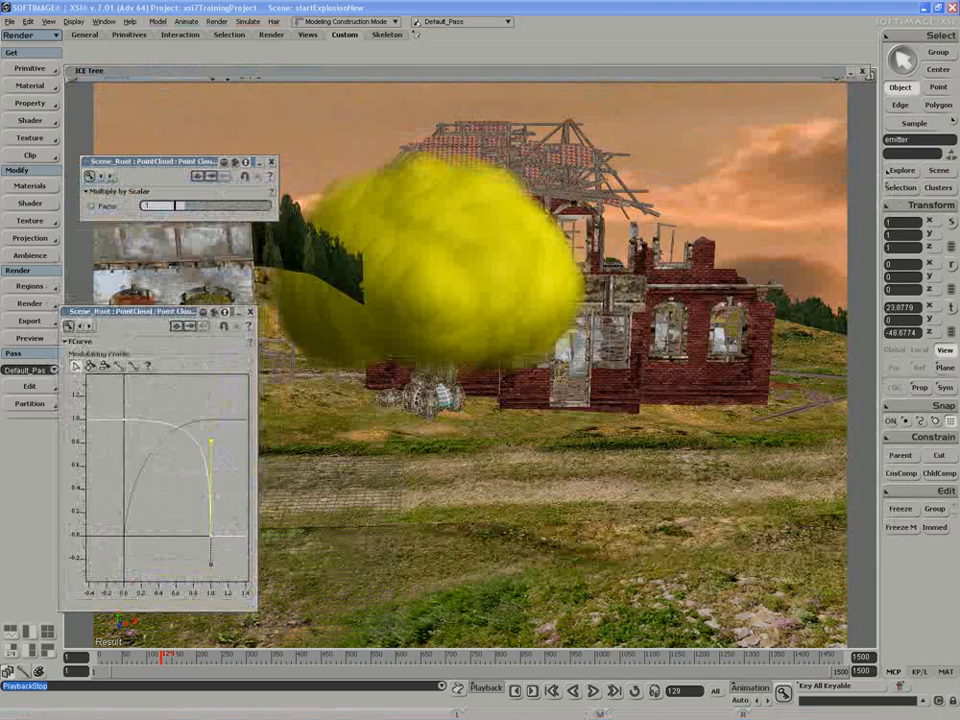
click(593, 691)
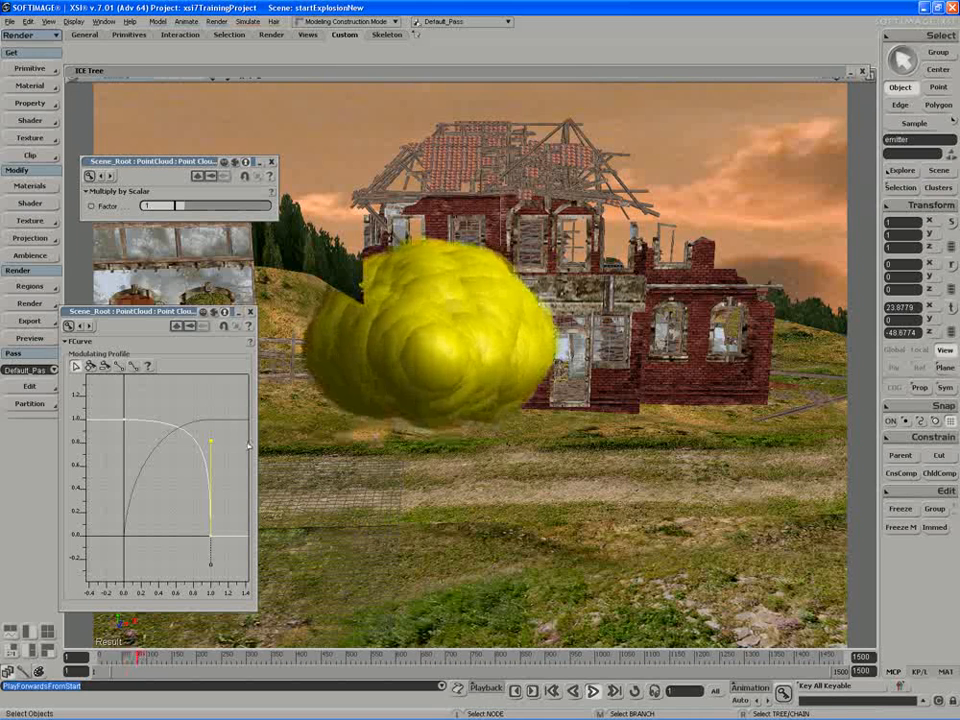
Tilt the FCurve's slopes so the profile starts declining at the first key, and replay the explosion from the start
drag(210, 440, 187, 455)
click(125, 420)
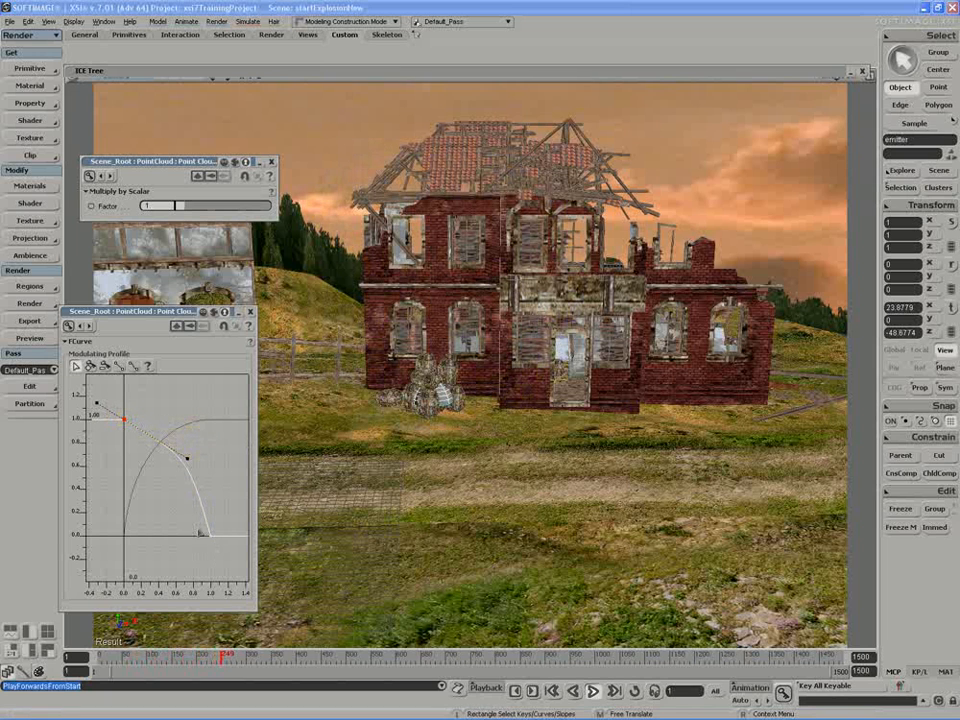
click(210, 538)
click(593, 691)
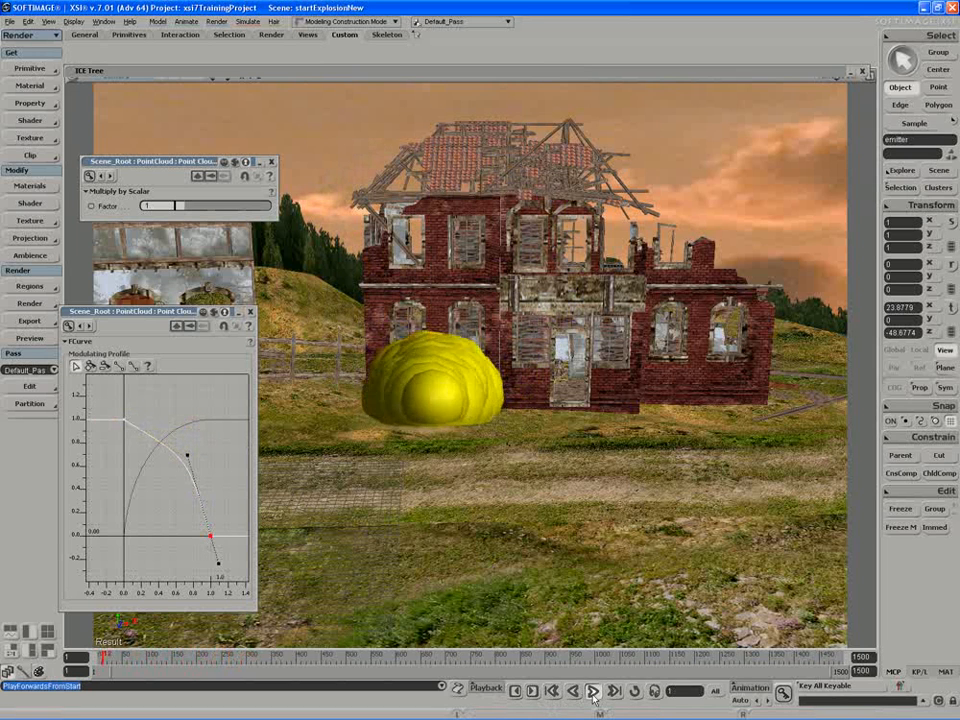
click(593, 695)
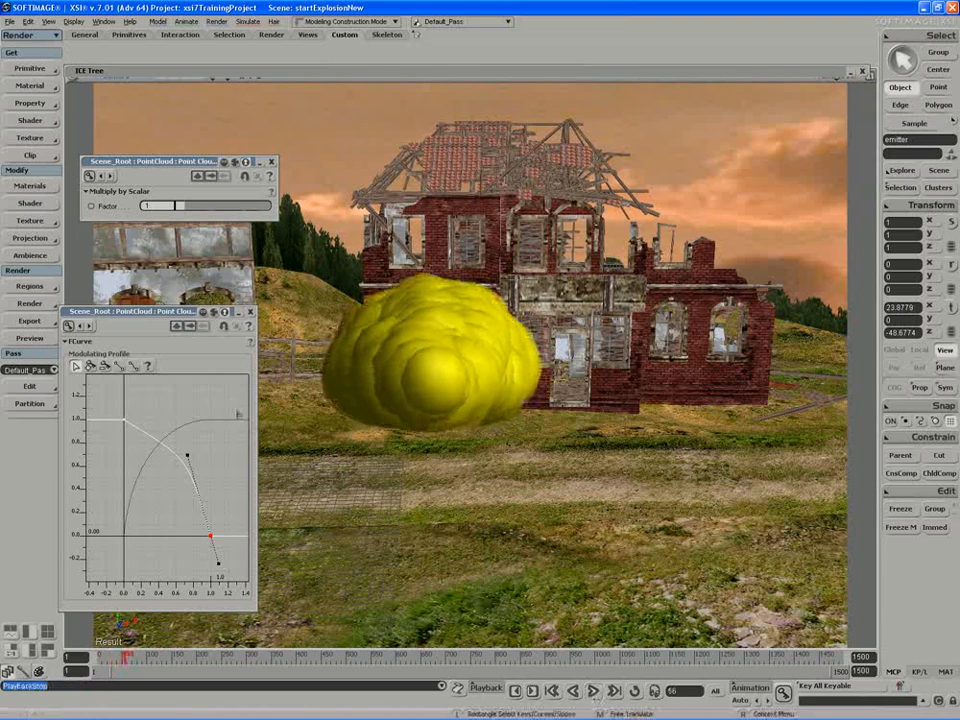
Raise the FCurve's last key to about 0.10, reshape both slopes into a steep early drop that levels out, and replay the explosion
drag(185, 456, 201, 511)
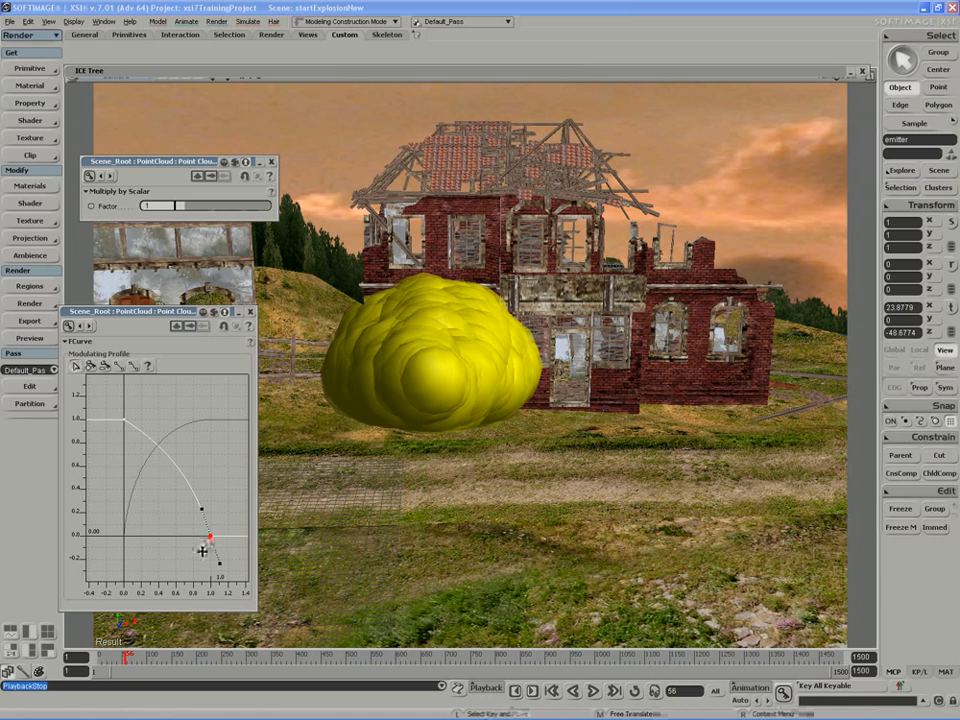
drag(204, 549, 206, 540)
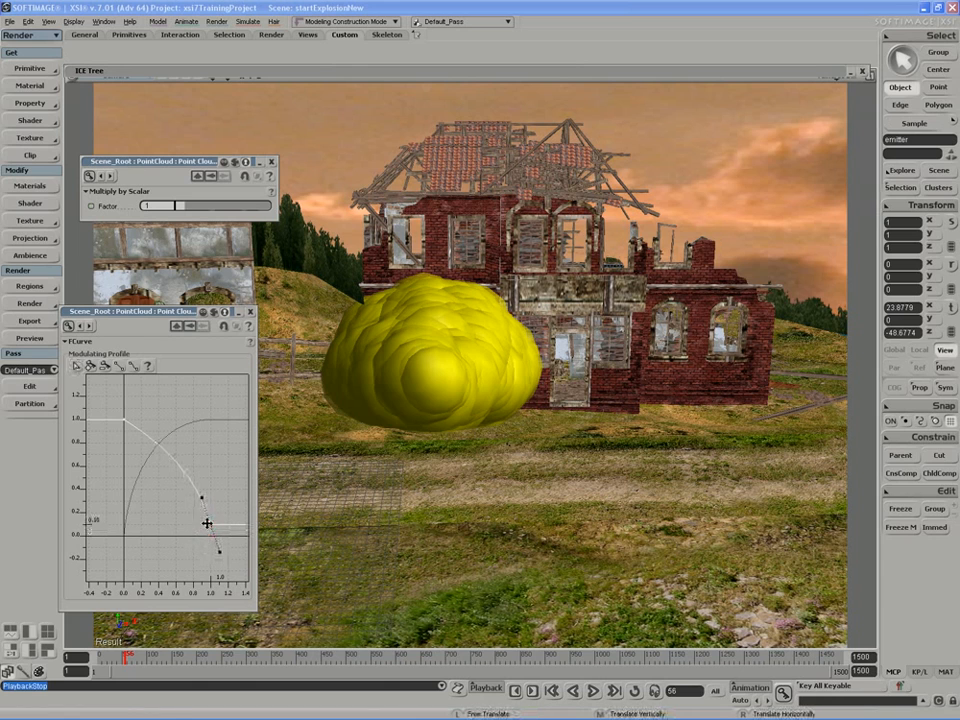
drag(202, 499, 154, 520)
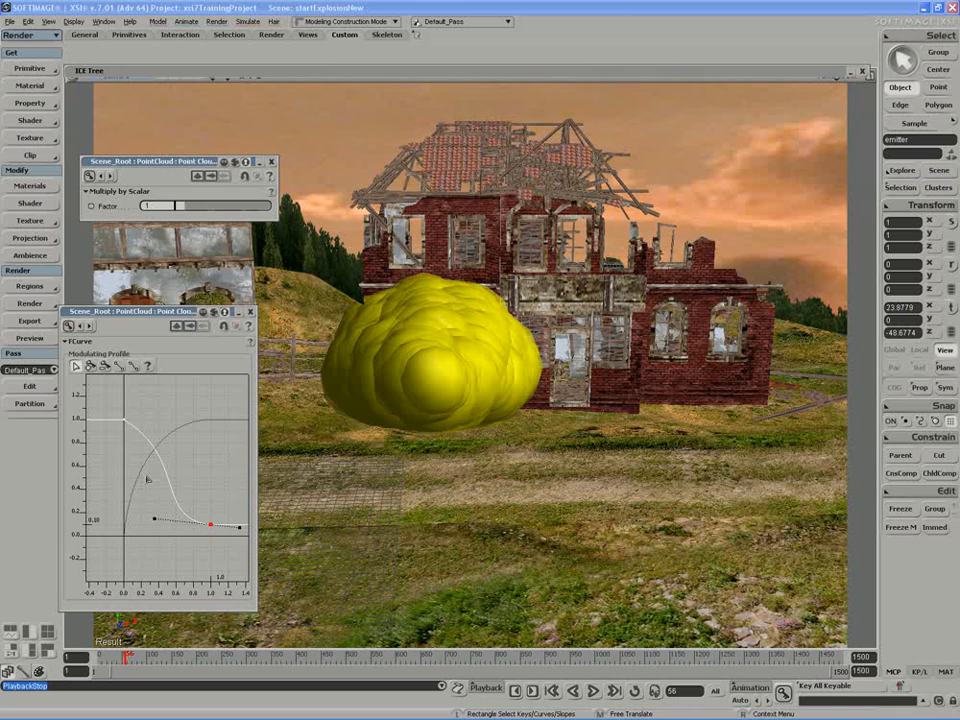
click(125, 421)
drag(188, 464, 146, 535)
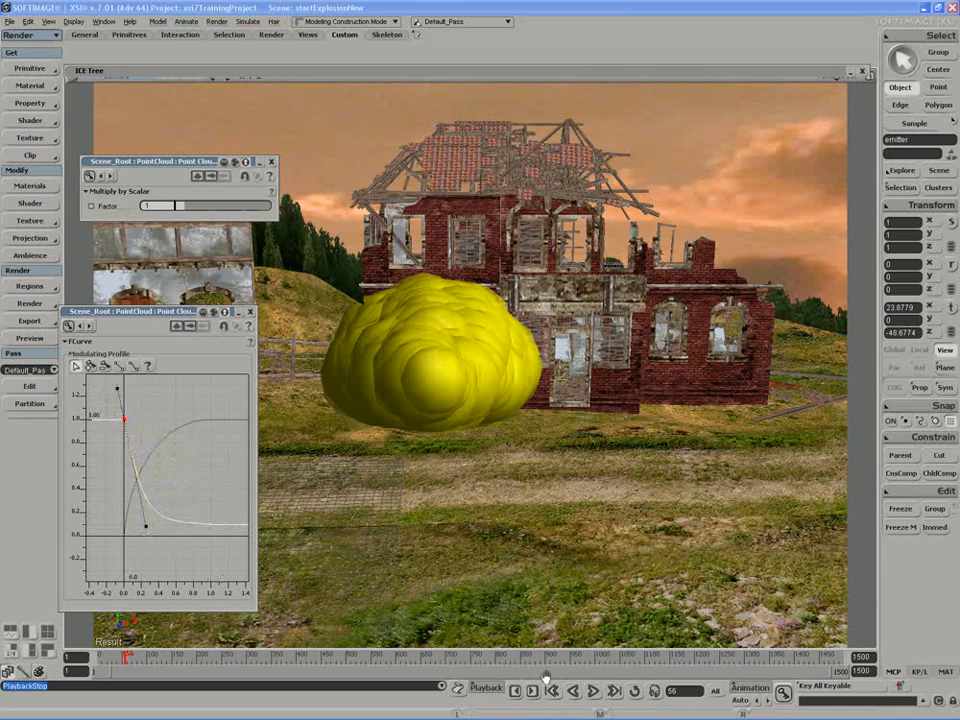
click(593, 691)
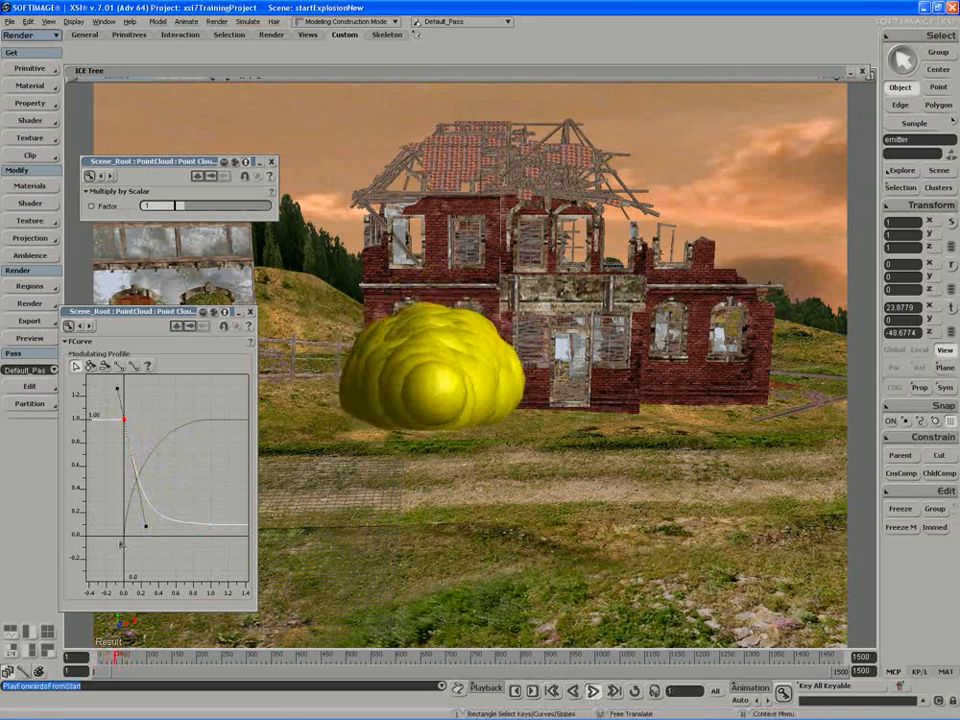
Raise the FCurve's last key to about 0.26 with a gentler falloff from the first key, and replay the explosion
drag(146, 524, 209, 515)
click(210, 526)
click(123, 422)
click(211, 526)
click(593, 692)
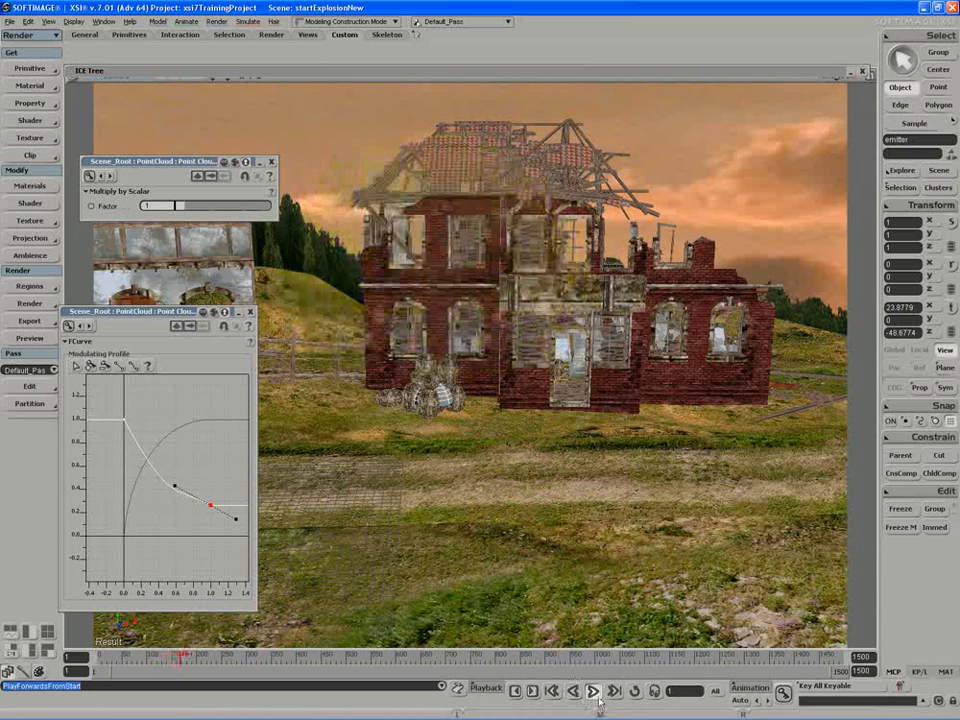
click(592, 691)
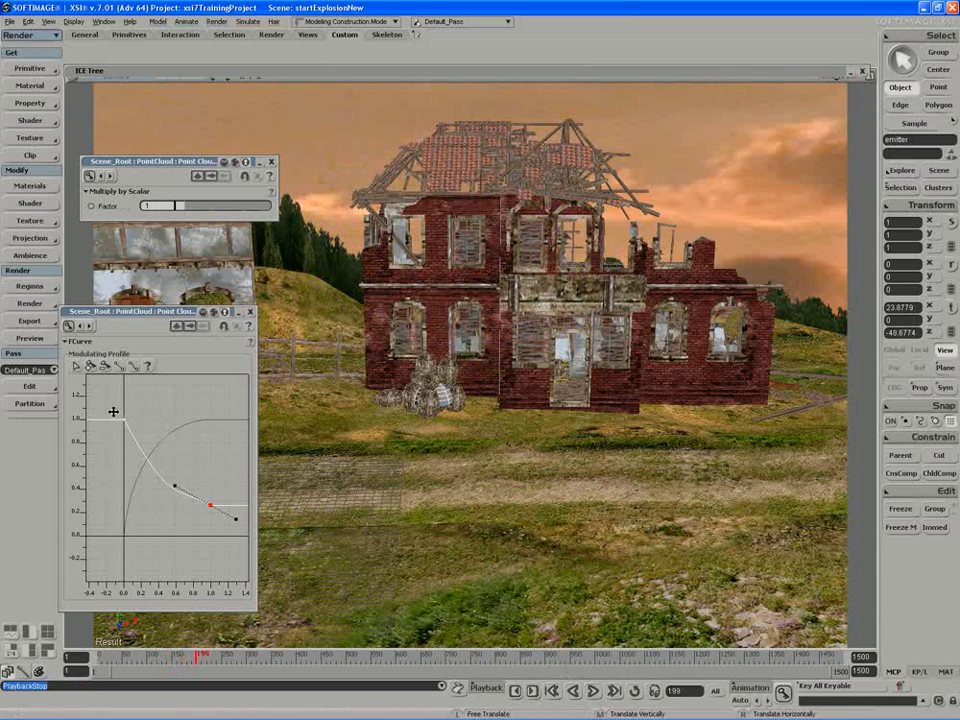
Lower the FCurve's first key to about 0.63, adjust both slopes for a short drop into a nearly flat tail, and replay
key(space)
drag(141, 409, 107, 476)
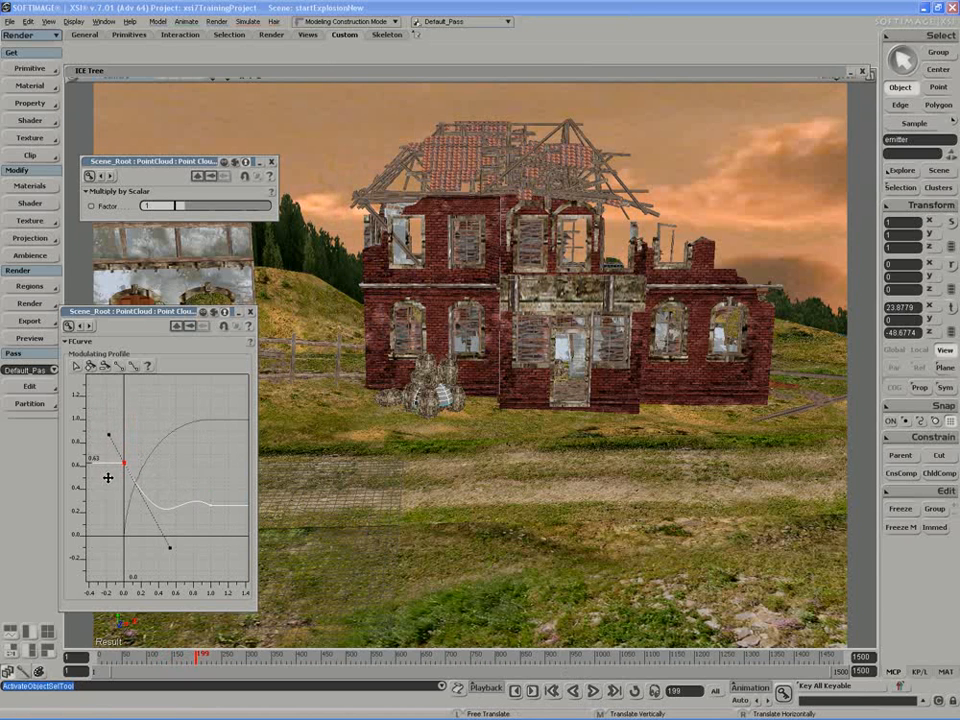
drag(162, 554, 133, 470)
click(124, 466)
drag(169, 550, 166, 528)
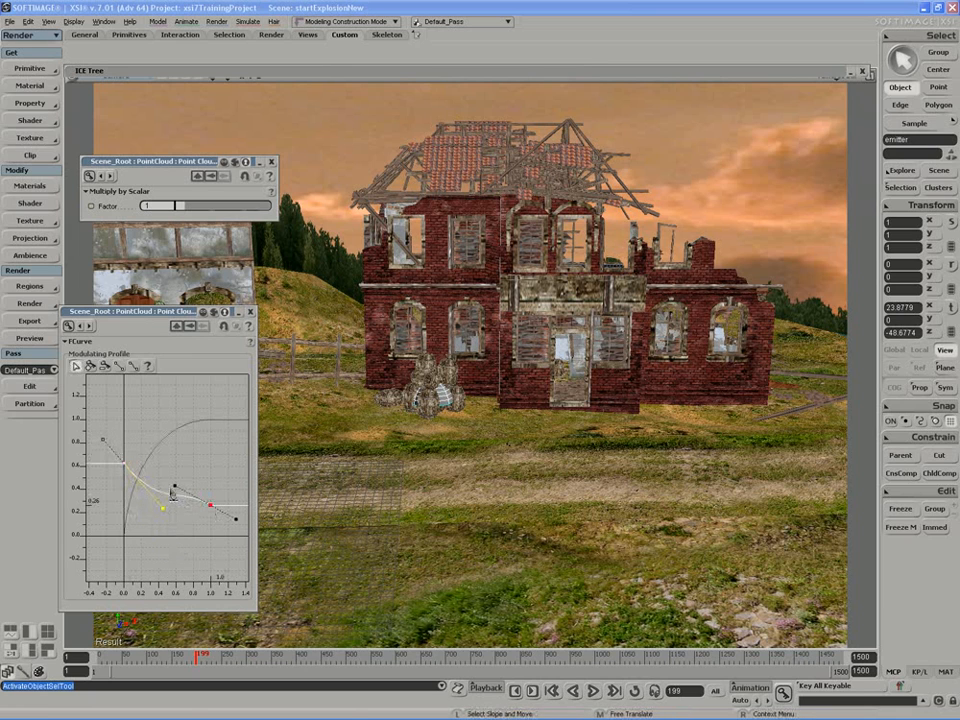
drag(178, 489, 160, 502)
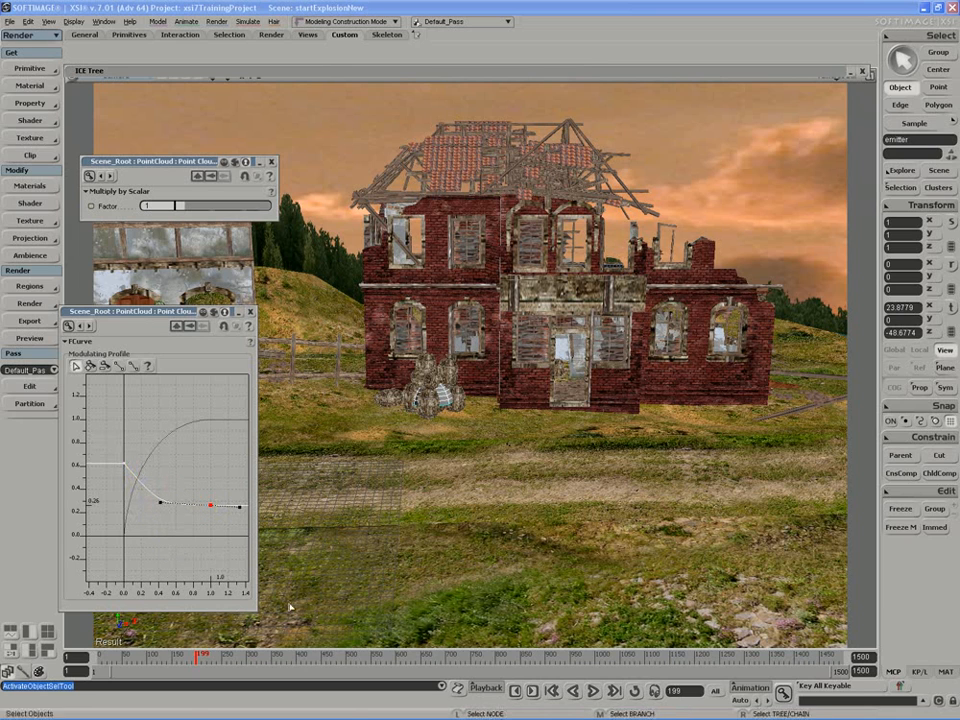
click(593, 691)
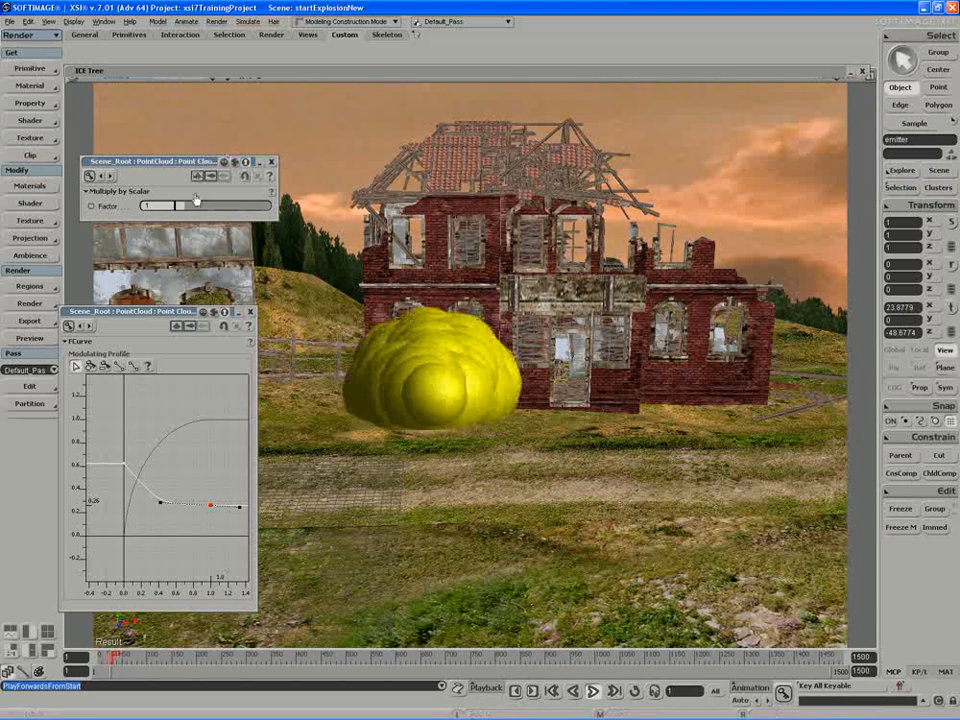
Reduce the Multiply by Scalar Factor to 0.44 and replay the explosion in a closer camera view
drag(184, 210, 67, 213)
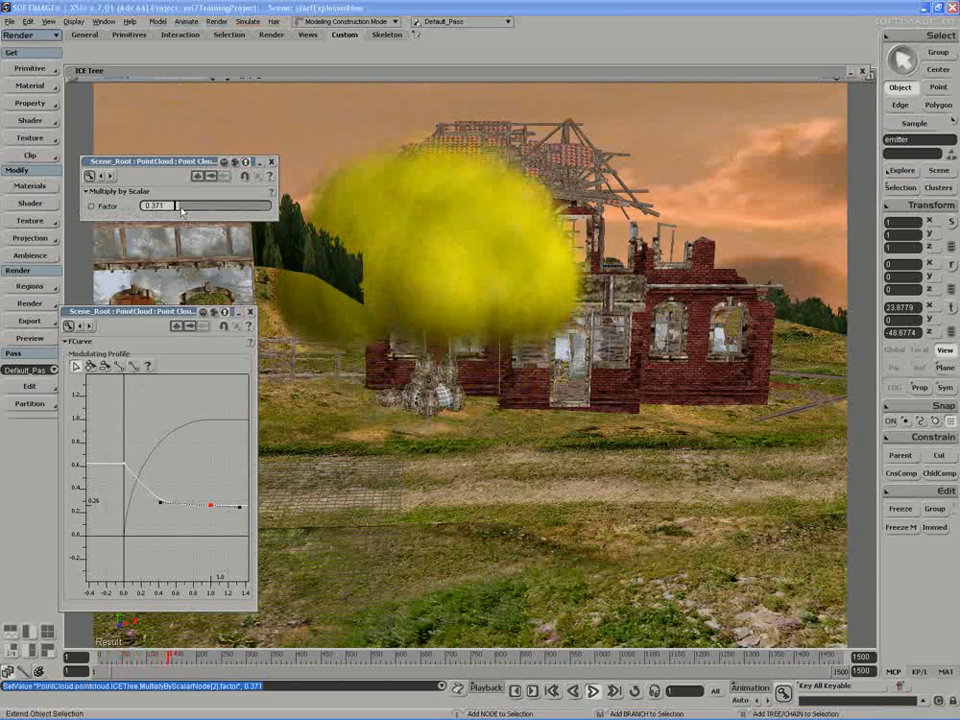
drag(182, 211, 190, 211)
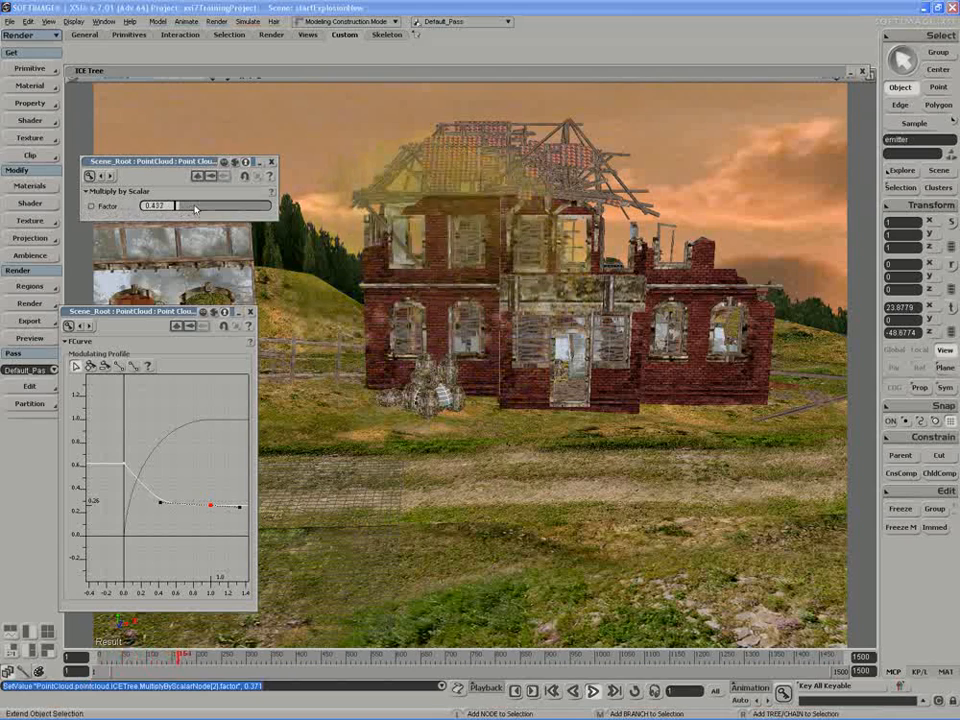
click(593, 693)
click(593, 693)
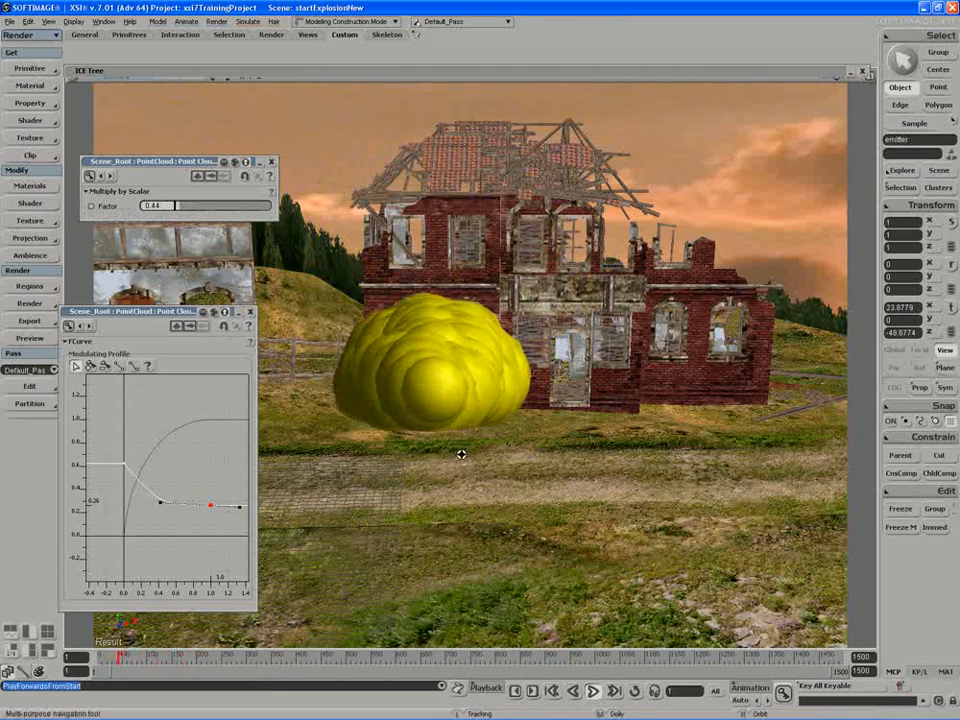
middle_drag(408, 467, 349, 474)
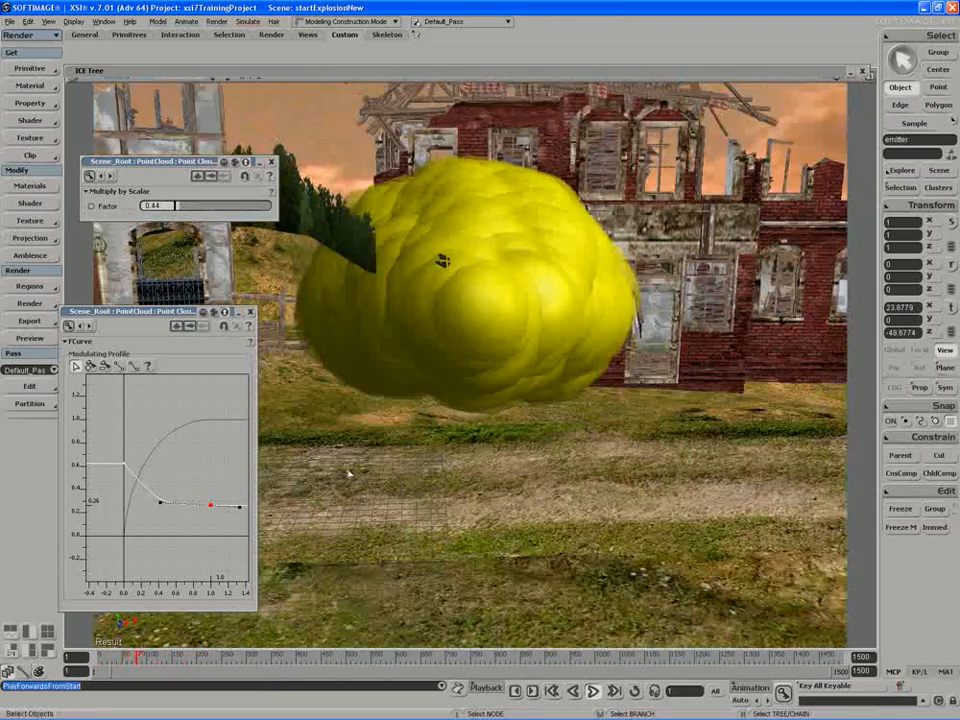
right_drag(349, 474, 300, 453)
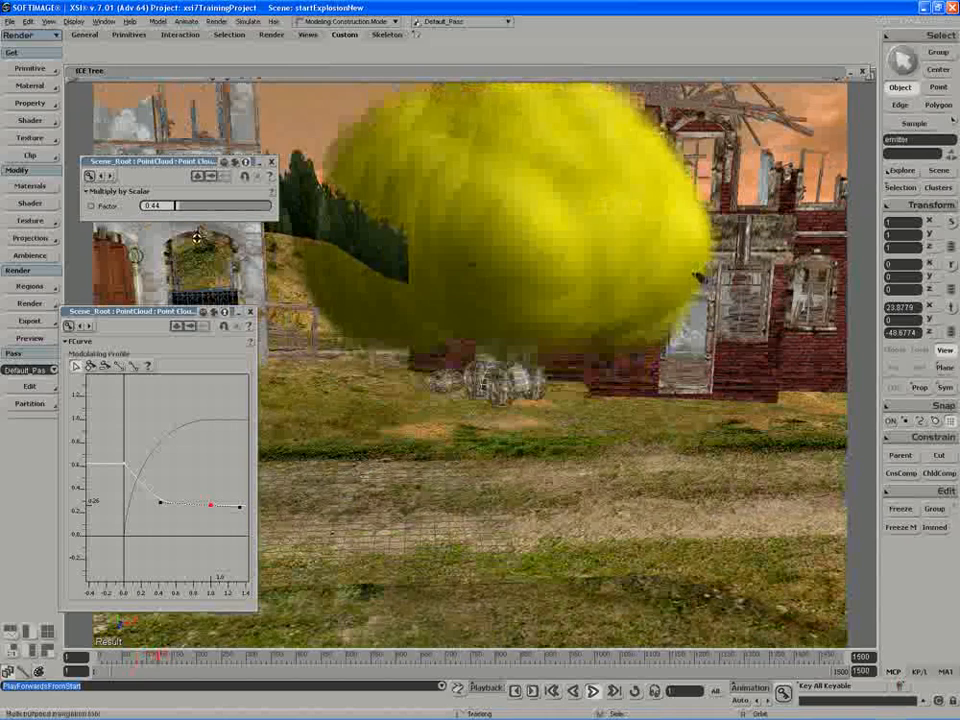
Set the Multiply by Scalar Factor to 0.522 and replay the explosion from the start
drag(176, 206, 196, 210)
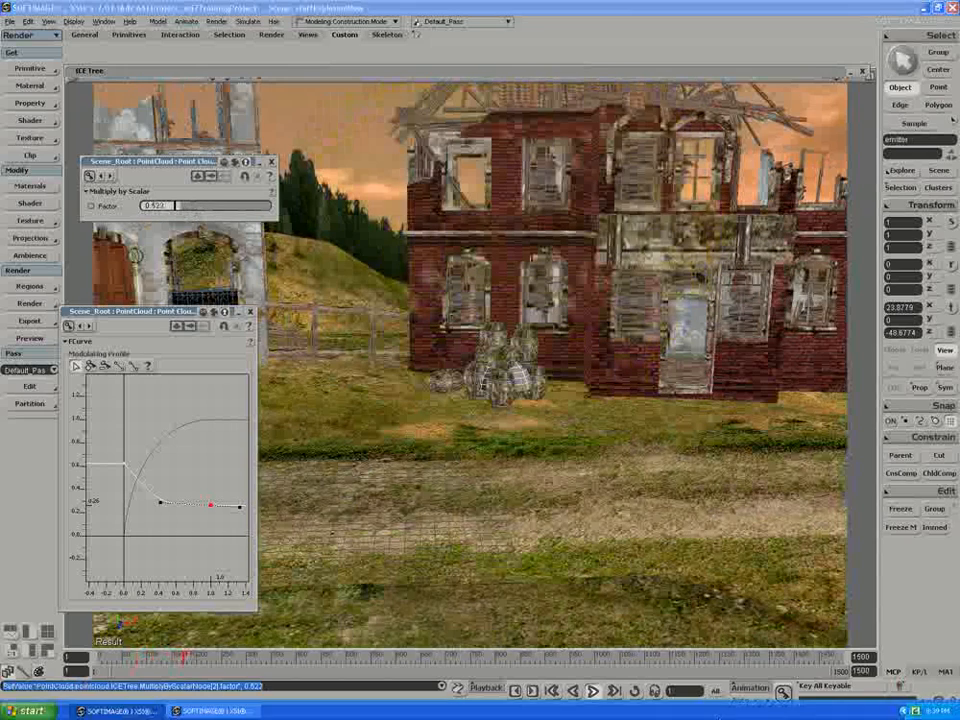
click(591, 691)
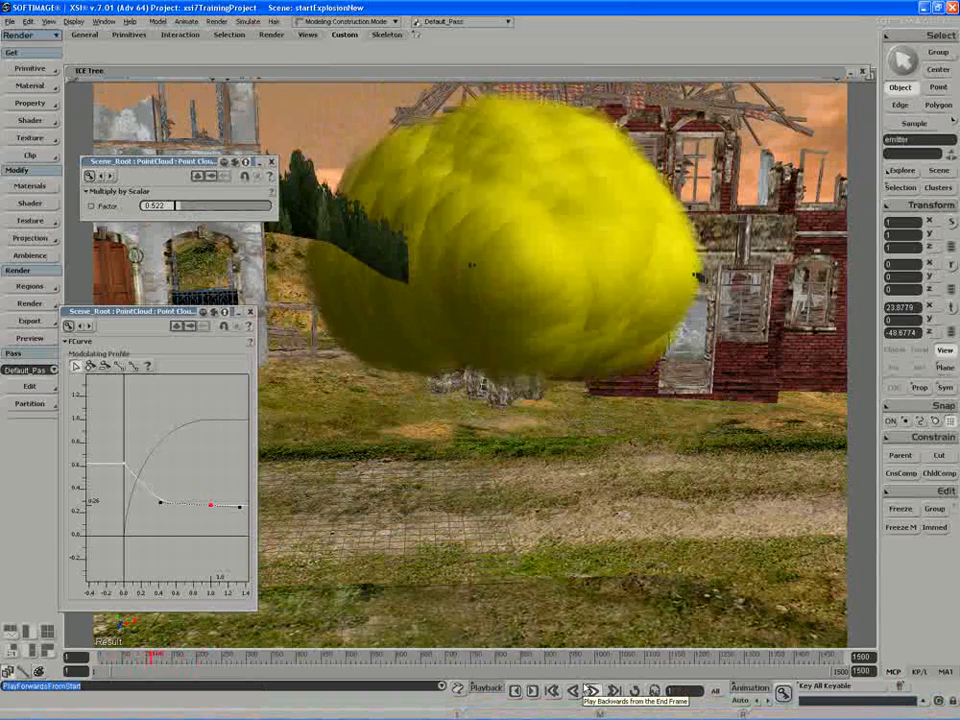
click(589, 689)
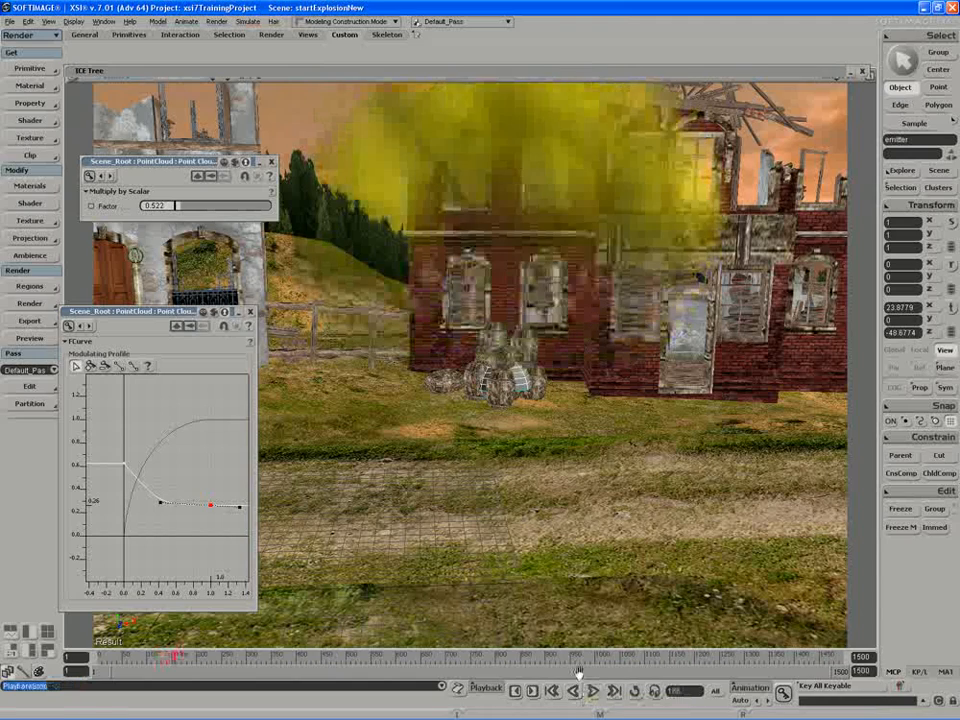
Close the FCurve and Multiply by Scalar property pages and reopen the ICE Tree at the Spin Particle nodes
key(s)
middle_drag(471, 349, 495, 382)
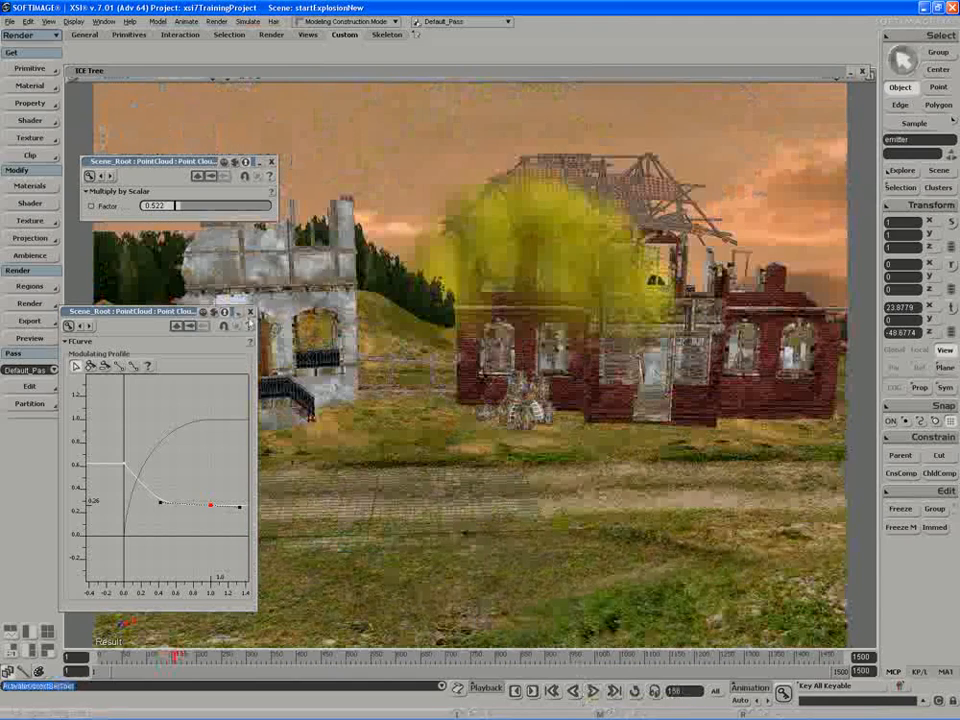
click(251, 312)
click(272, 162)
double_click(266, 71)
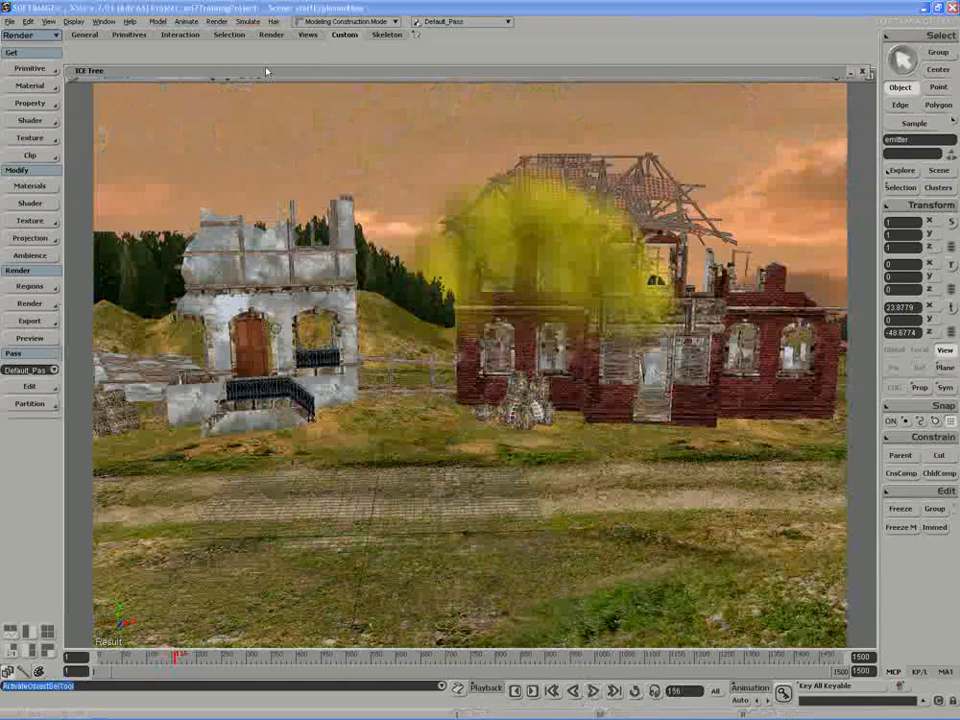
key(s)
drag(395, 317, 344, 367)
middle_drag(344, 367, 407, 375)
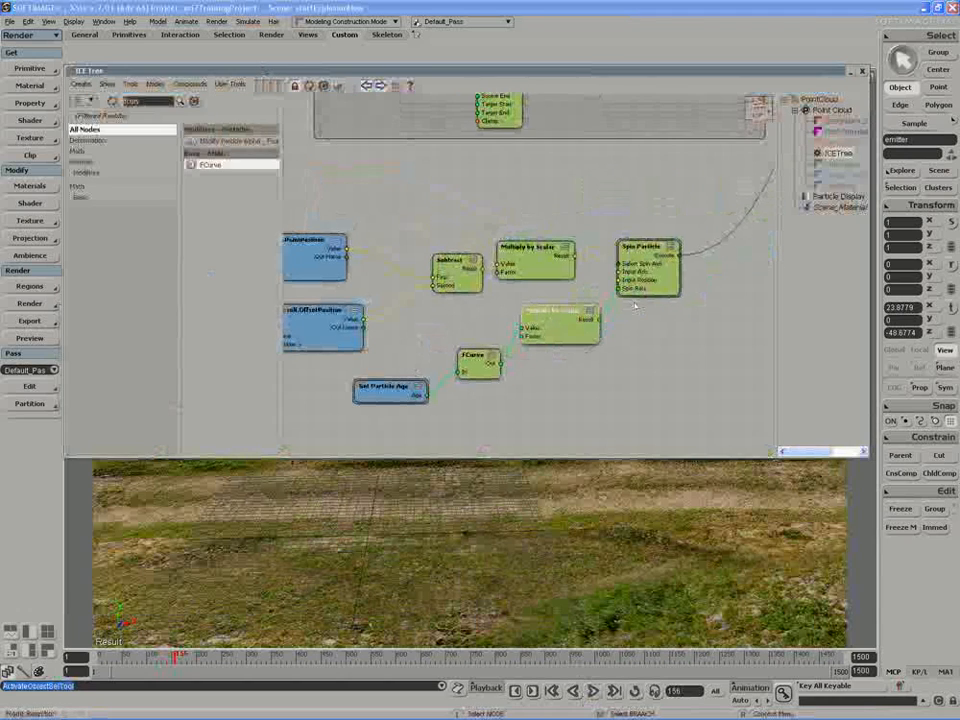
Shift the Spin Particle node away from the multiply nodes, add a Group Comment below the Subtract node, and enlarge its frame
drag(627, 242, 682, 237)
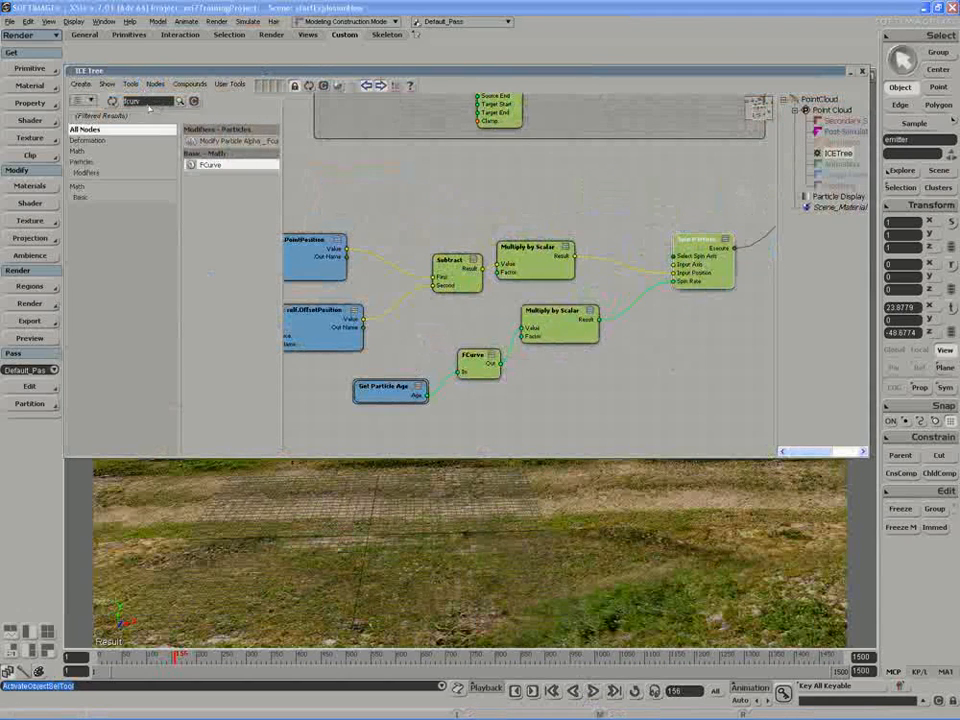
text(group)
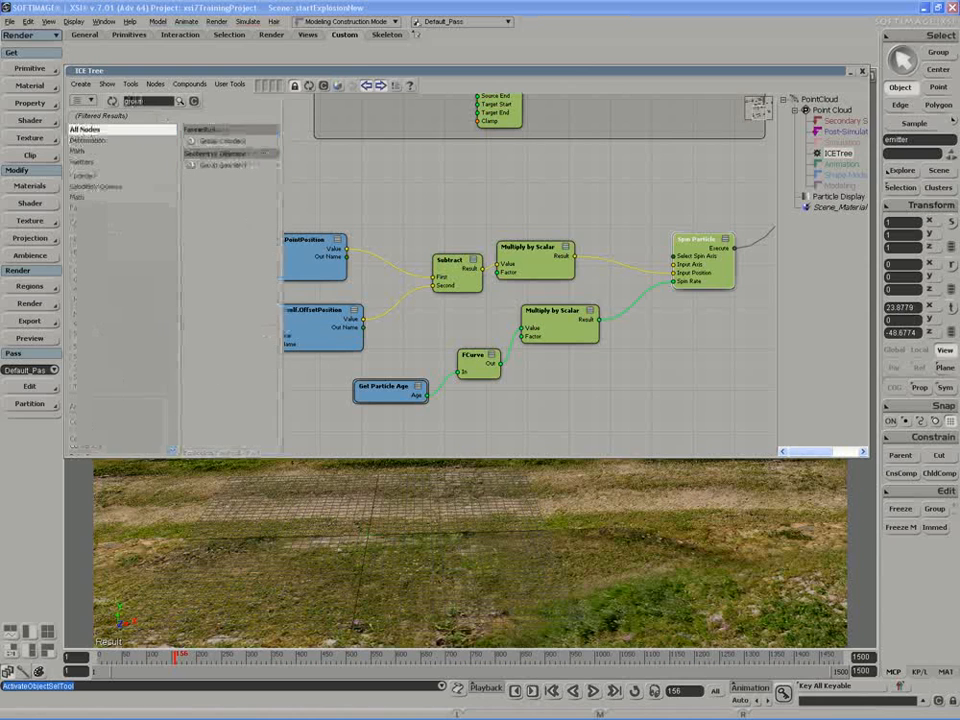
drag(230, 152, 399, 332)
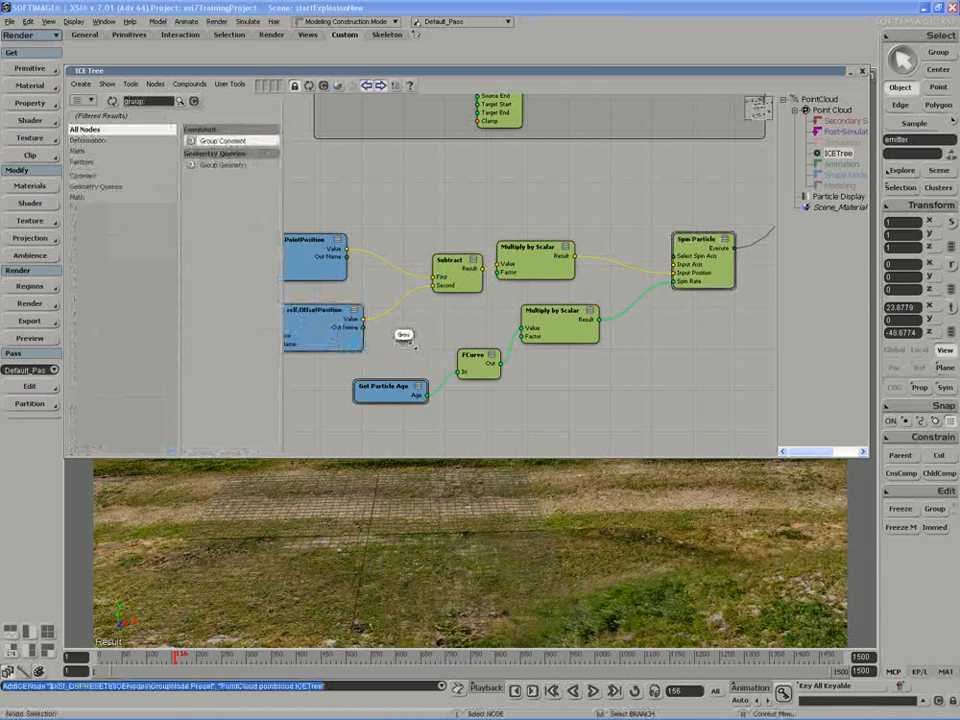
drag(617, 421, 661, 437)
Arrange the spin-rate Multiply by Scalar, FCurve and Get Particle Age nodes inside the new group frame
mouse_move(522, 337)
mouse_down()
mouse_move(532, 363)
mouse_move(526, 349)
mouse_up()
middle_drag(560, 326, 609, 377)
drag(440, 440, 440, 422)
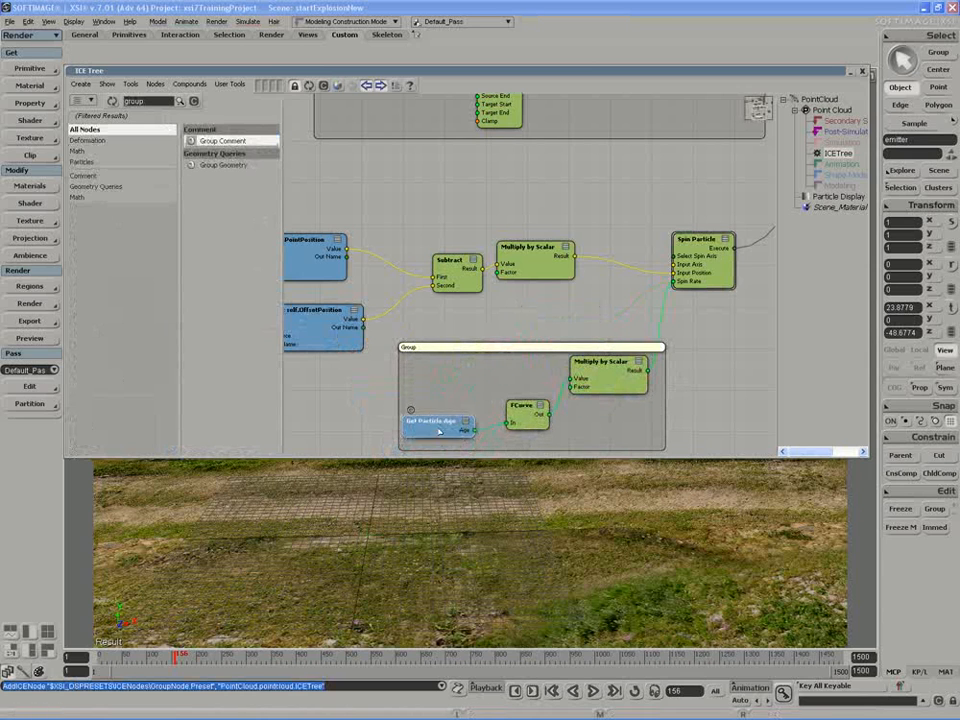
Set the new group's comment to "use age and start spin at a higher rate, and taper off over the particle life"
double_click(483, 349)
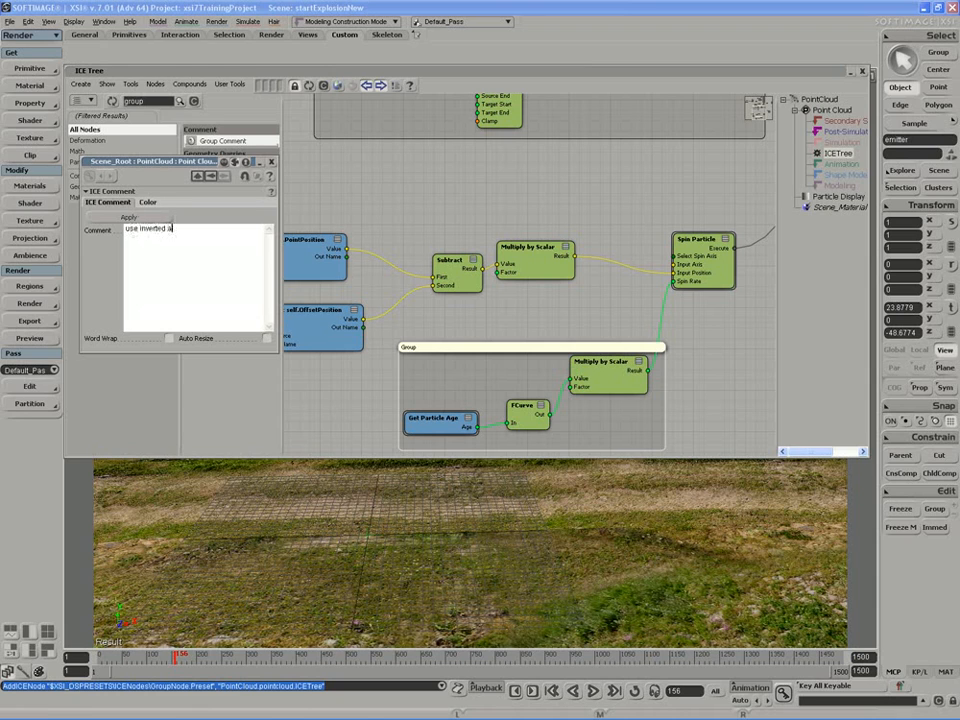
key(BackSpace)
key(BackSpace)
key(BackSpace)
key(BackSpace)
key(BackSpace)
key(BackSpace)
key(BackSpace)
text(ge and start spin at a higher rate,)
key(Return)
text(and)
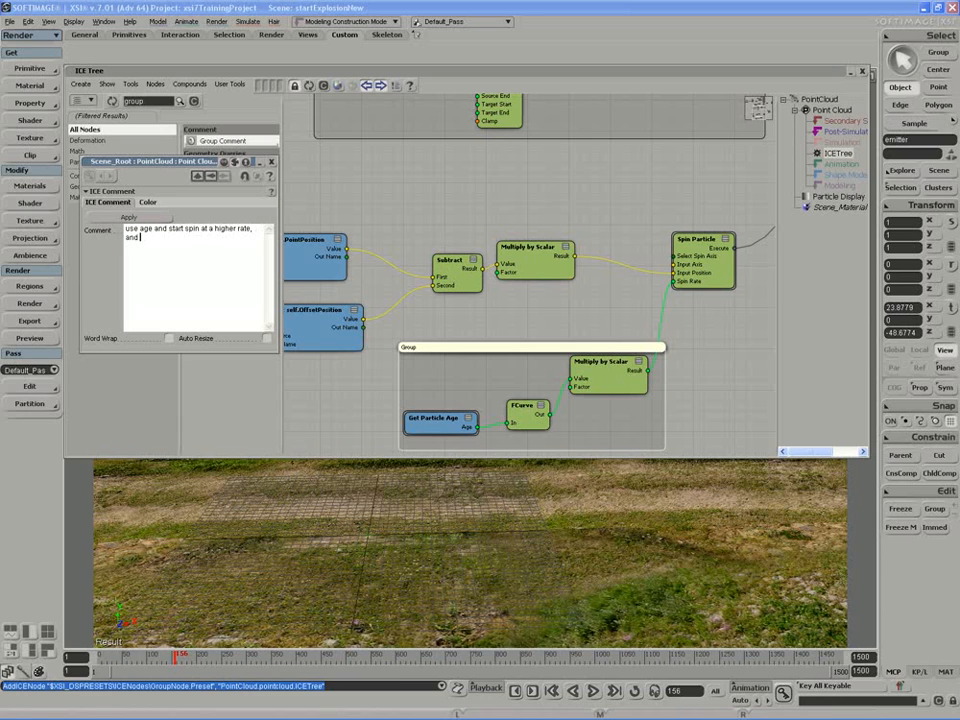
text( taper off over the particle life)
Change "age" to "ParticleAge" and "spin" to "spin factor" in the group comment, and close its property page
click(141, 229)
text(Particle)
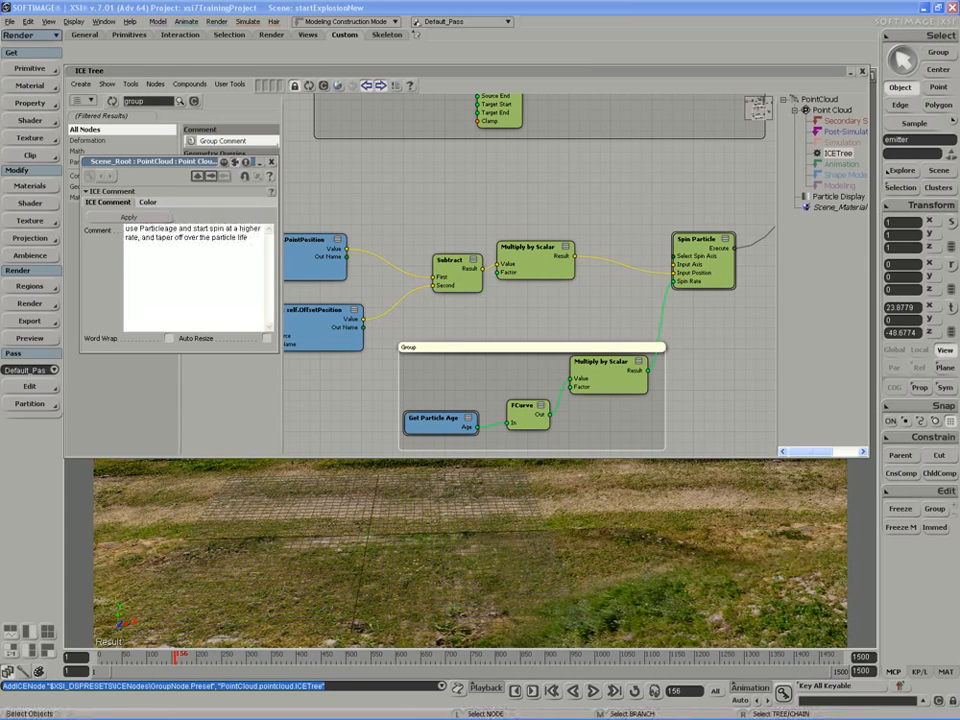
key(Delete)
text(A)
click(208, 229)
text(spin factor)
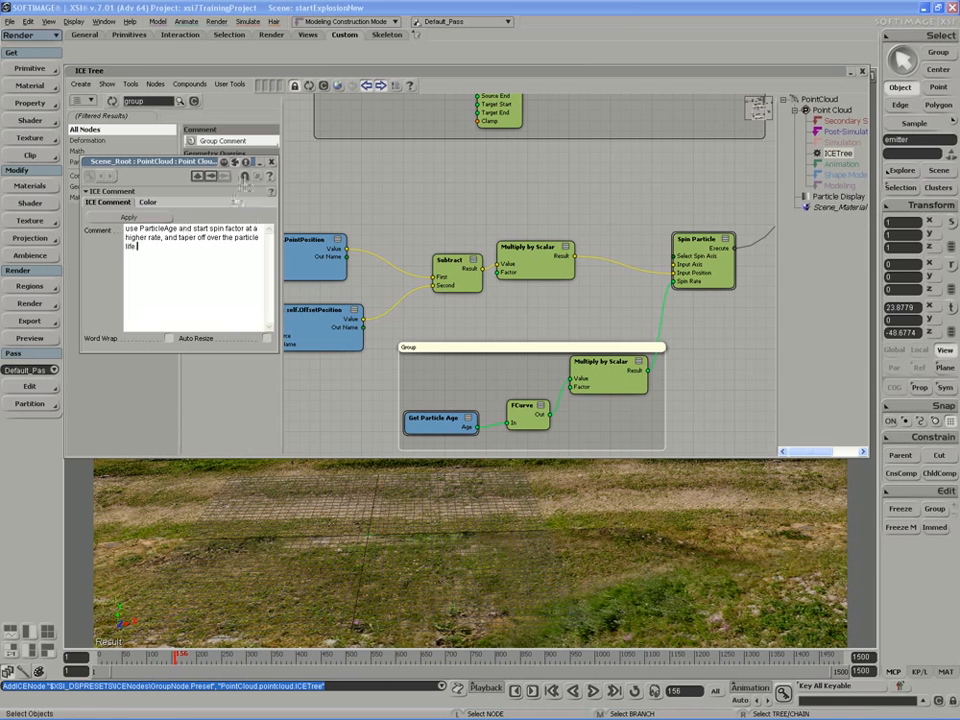
click(271, 162)
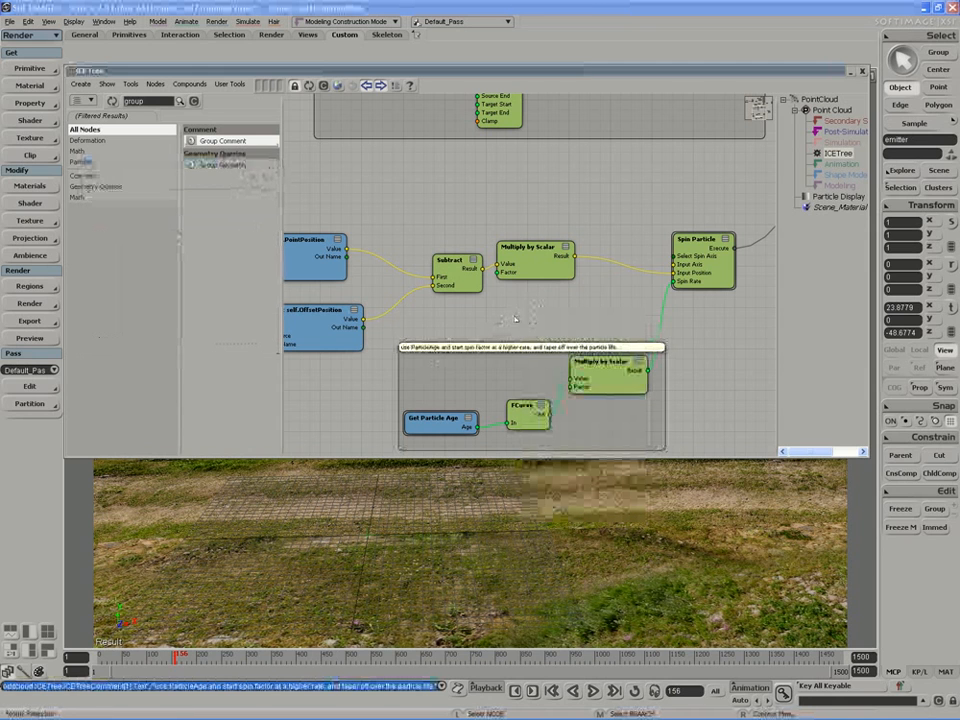
key(z)
right_drag(500, 314, 465, 313)
middle_drag(465, 313, 493, 315)
right_drag(497, 314, 467, 320)
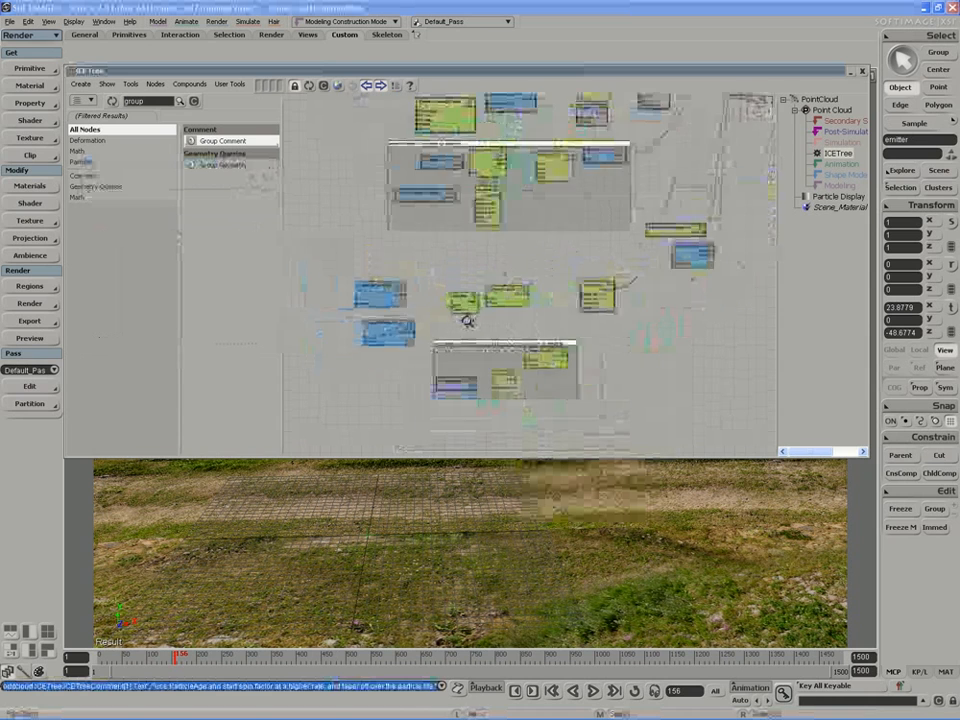
drag(467, 320, 437, 330)
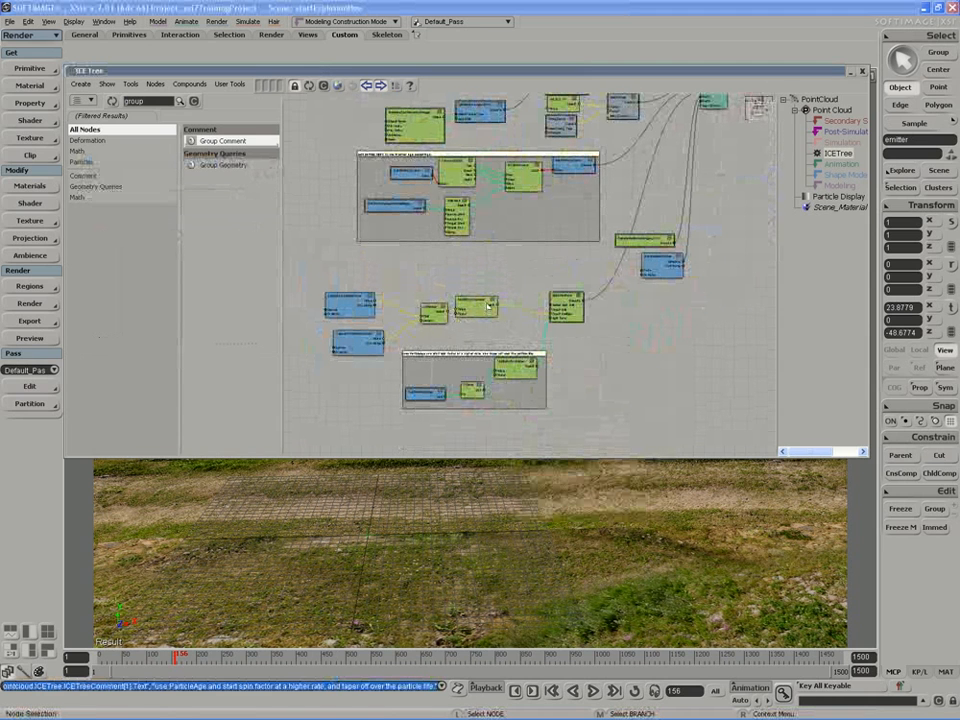